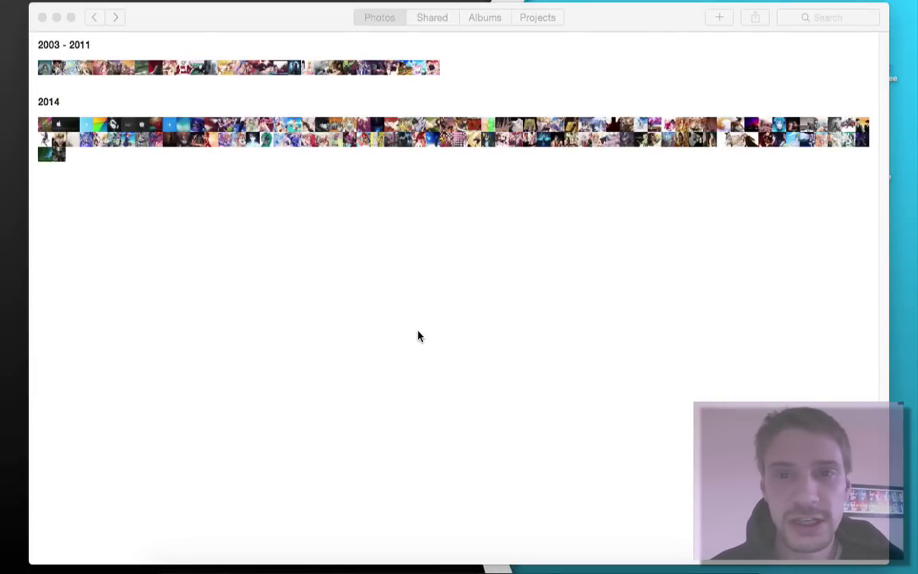
# Display the About window with the application's version information
pyautogui.click(419, 336)
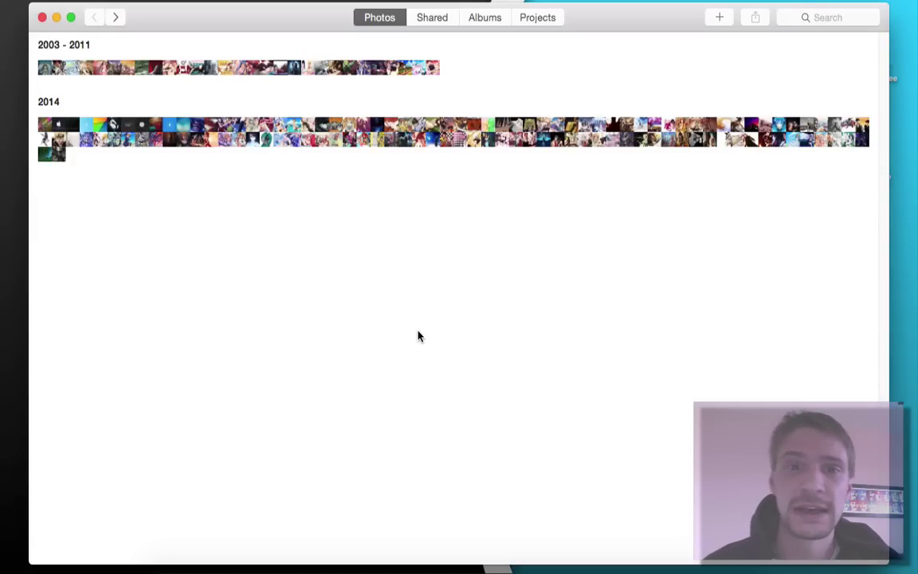
pyautogui.click(78, 2)
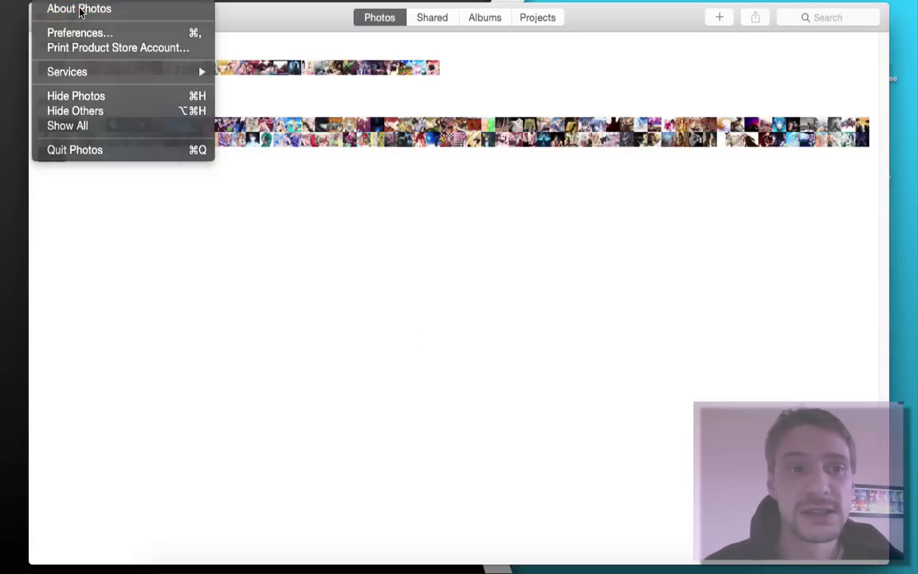
pyautogui.click(79, 9)
# Open the general preferences, arrange them beside the About window, and enable Summarize photos
pyautogui.click(83, 2)
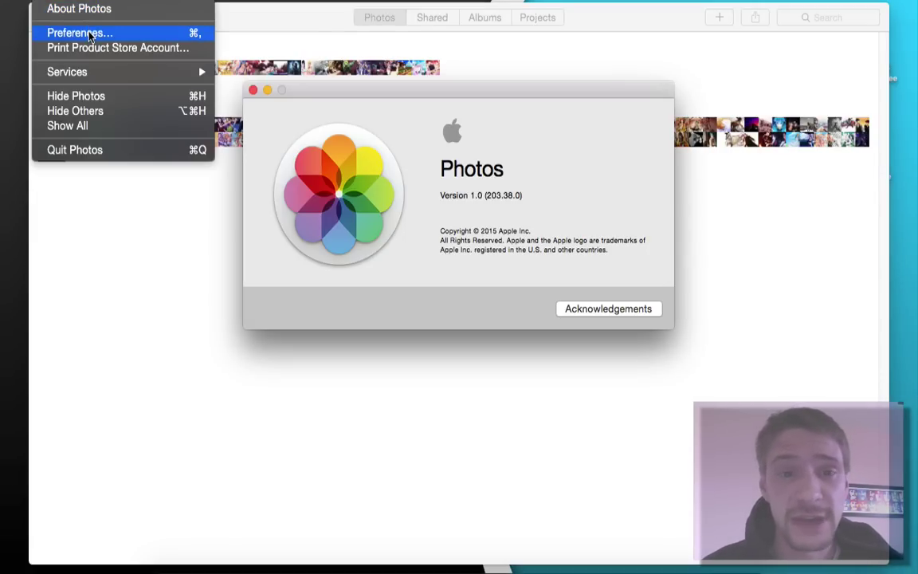
pyautogui.click(83, 33)
pyautogui.moveTo(382, 92); pyautogui.dragTo(594, 138)
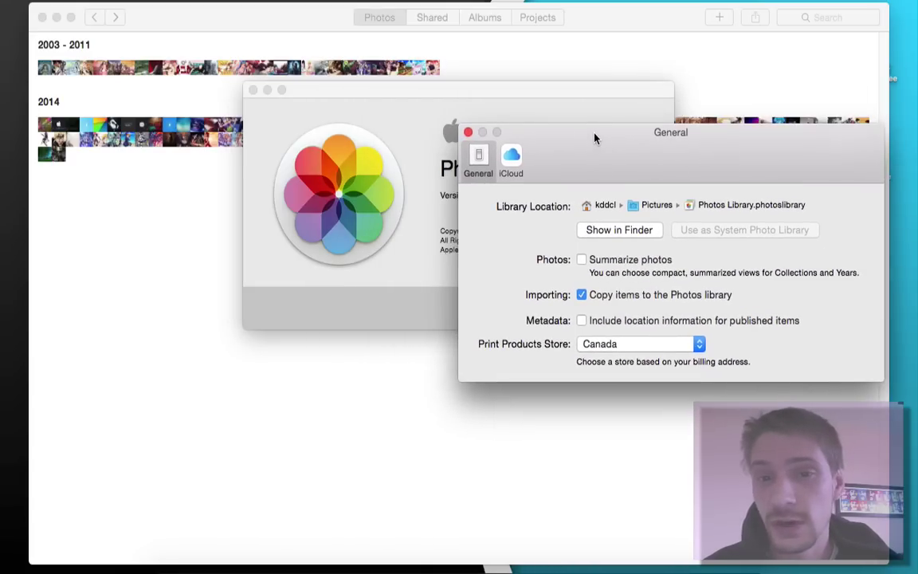
pyautogui.moveTo(478, 94); pyautogui.dragTo(270, 52)
pyautogui.click(621, 136)
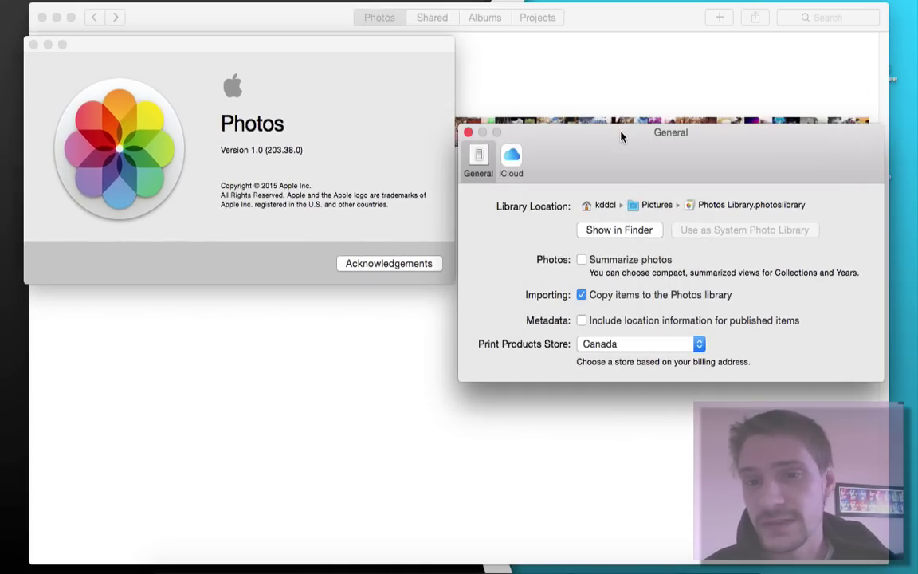
pyautogui.click(582, 260)
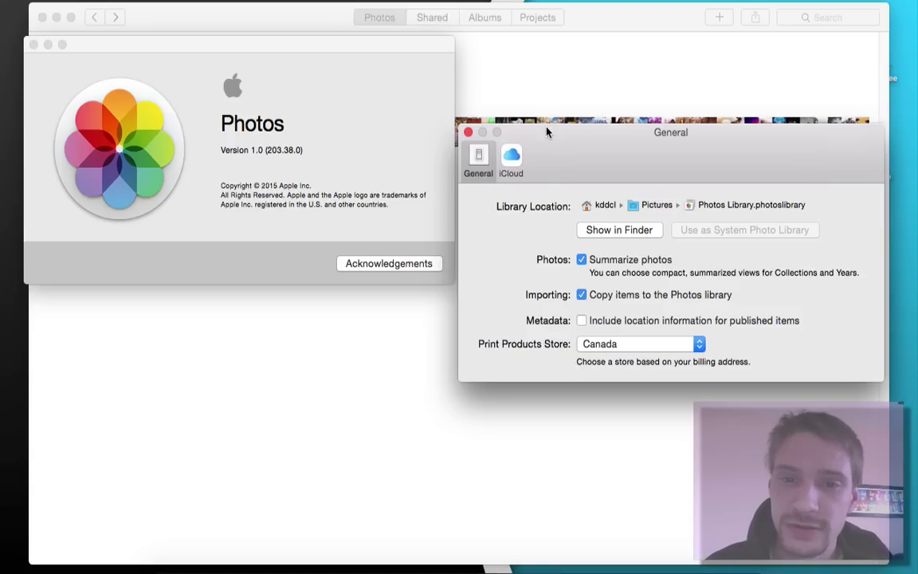
# Review the iCloud preferences, return to the general settings, and close both the preferences and About windows
pyautogui.click(514, 159)
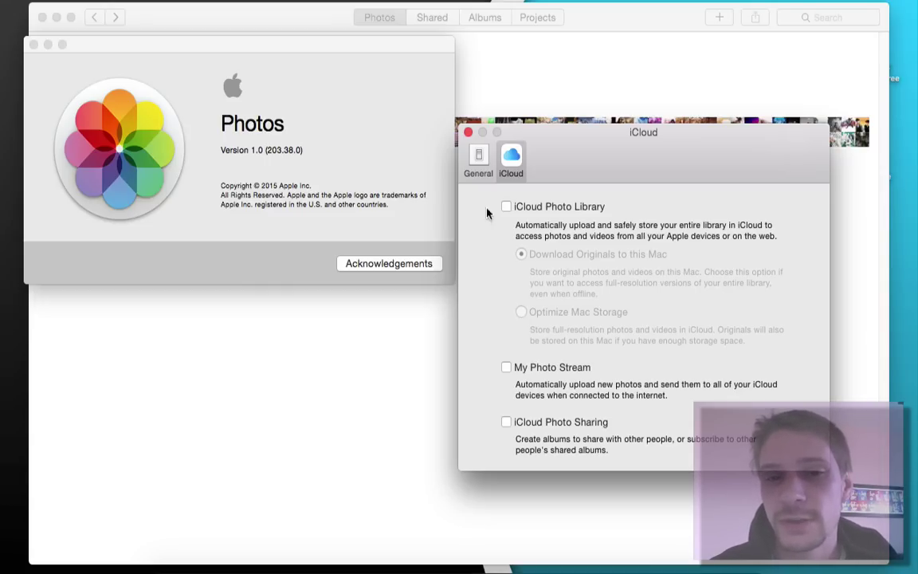
pyautogui.click(479, 156)
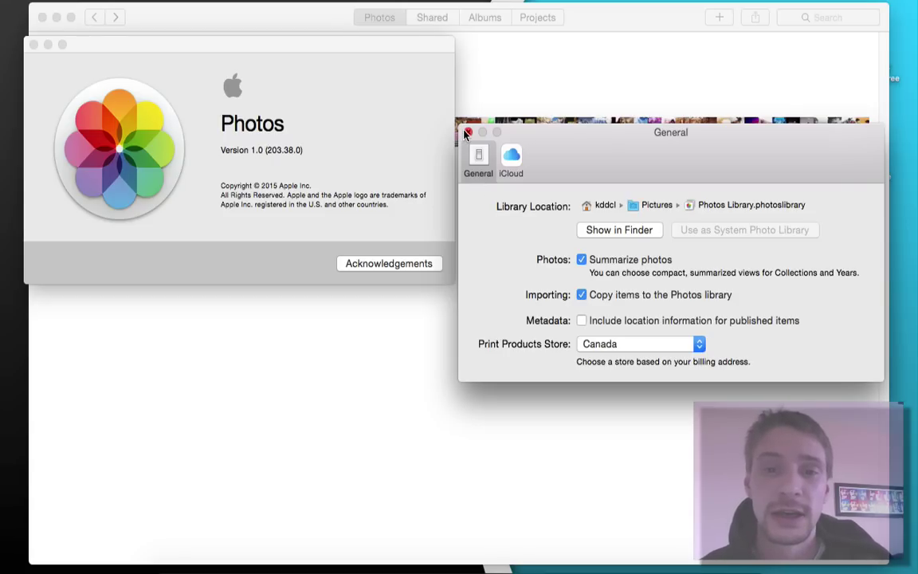
pyautogui.click(467, 133)
pyautogui.click(33, 45)
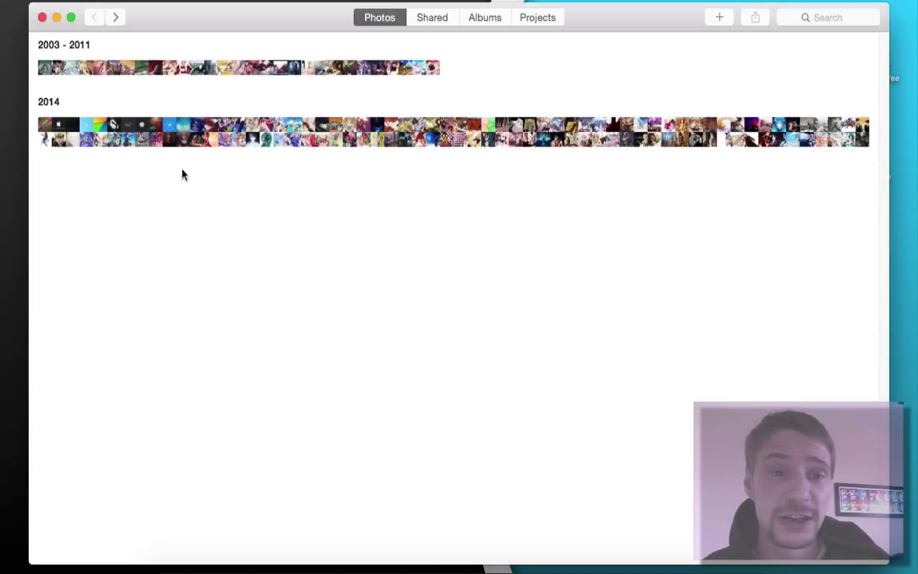
# Go from the years overview into the 2014 collections and individual moments, and browse the dated photos
pyautogui.click(223, 154)
pyautogui.press('super+bracketleft')
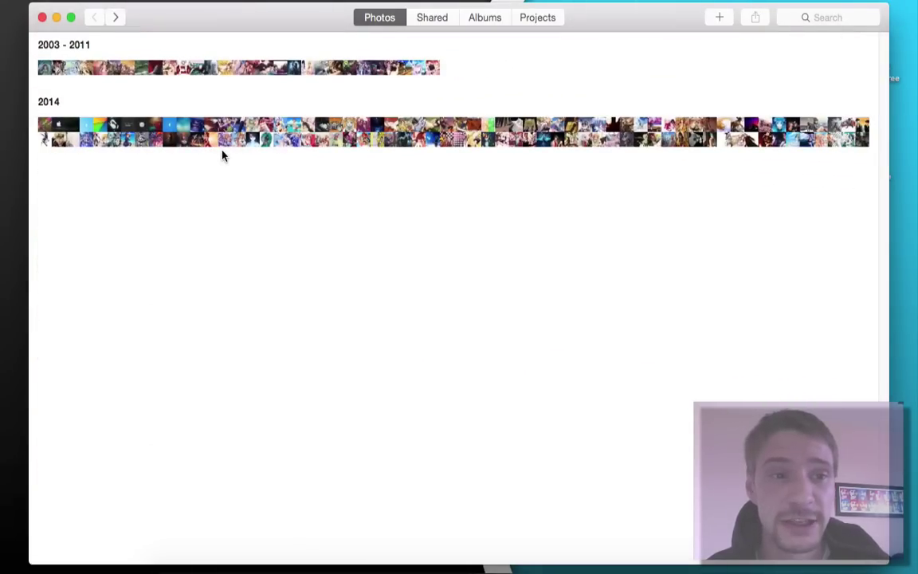
pyautogui.click(221, 151)
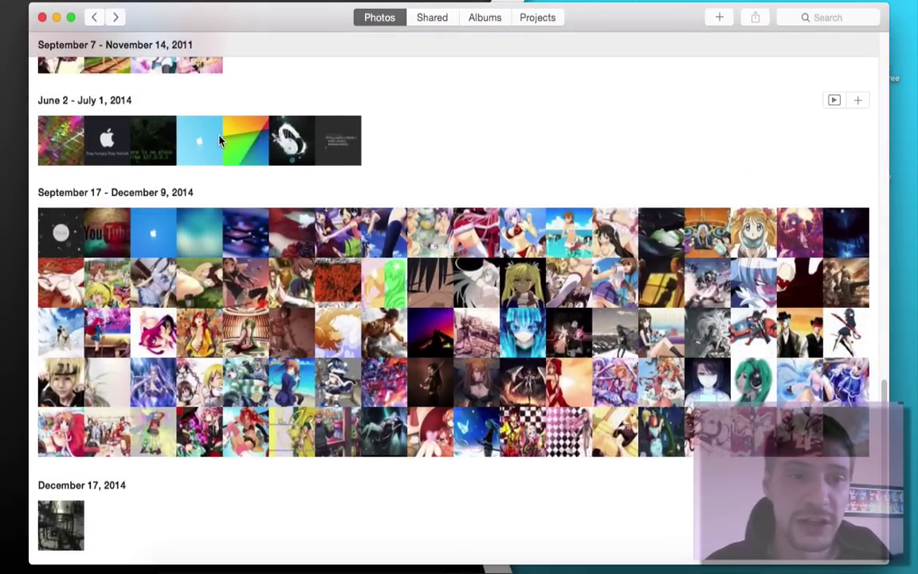
pyautogui.click(221, 141)
pyautogui.scroll(20, 221, 141)
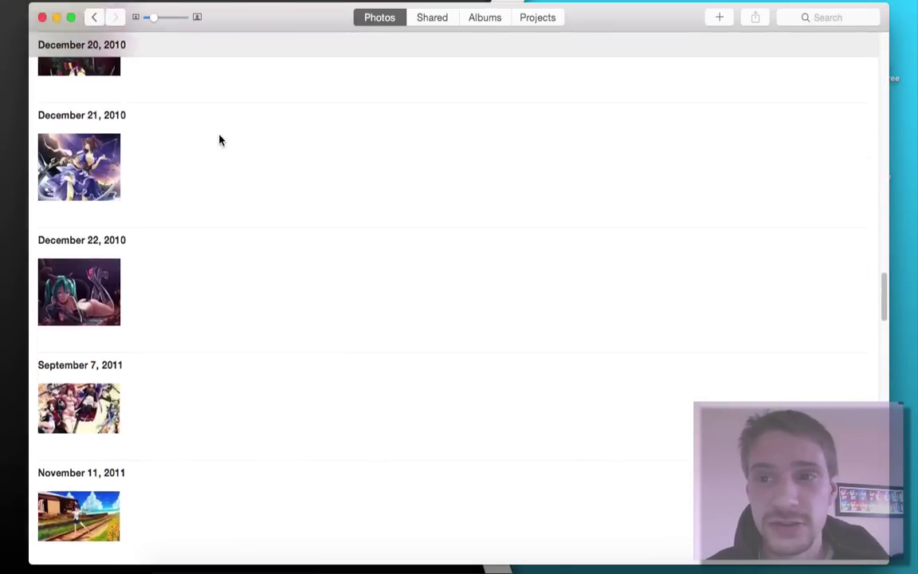
pyautogui.scroll(-20, 221, 141)
pyautogui.scroll(-15, 221, 141)
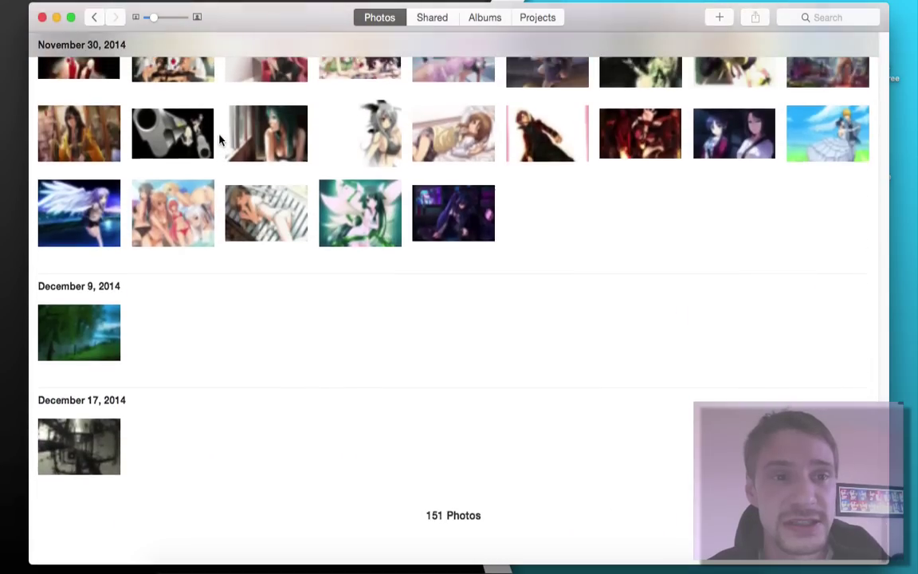
pyautogui.scroll(15, 221, 141)
pyautogui.scroll(-10, 220, 141)
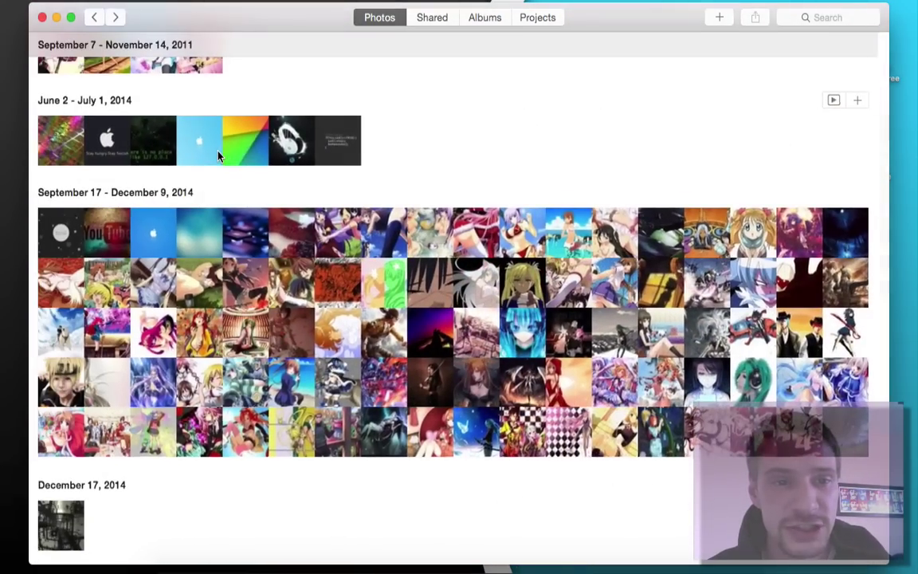
# Return to the collections level and browse the date-grouped photos from 2003 onward
pyautogui.press('super+Up')
pyautogui.click(219, 151)
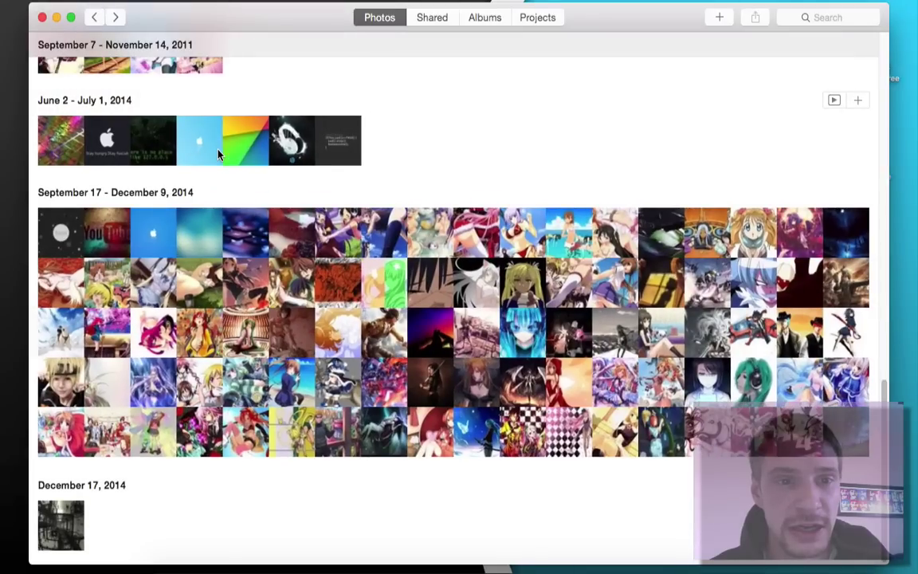
pyautogui.scroll(20, 218, 156)
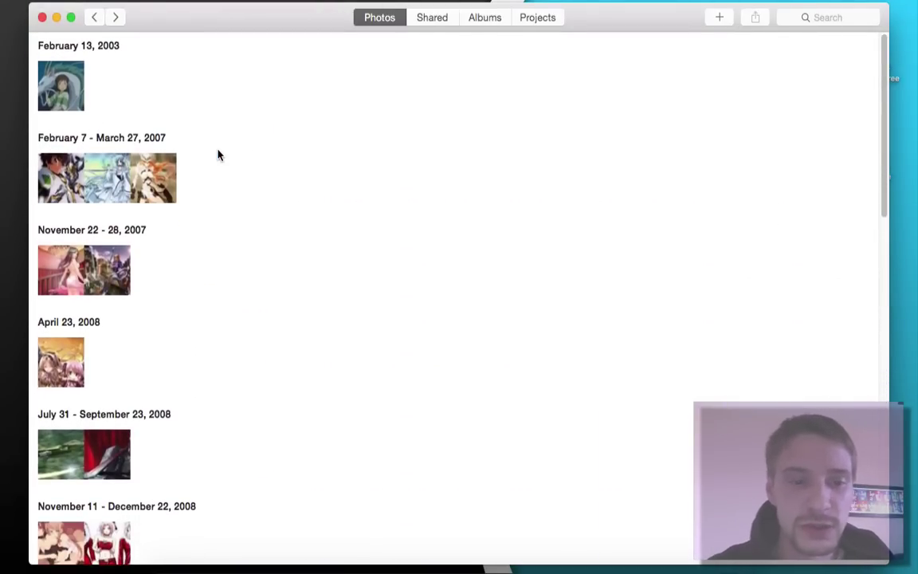
pyautogui.scroll(-10, 402, 187)
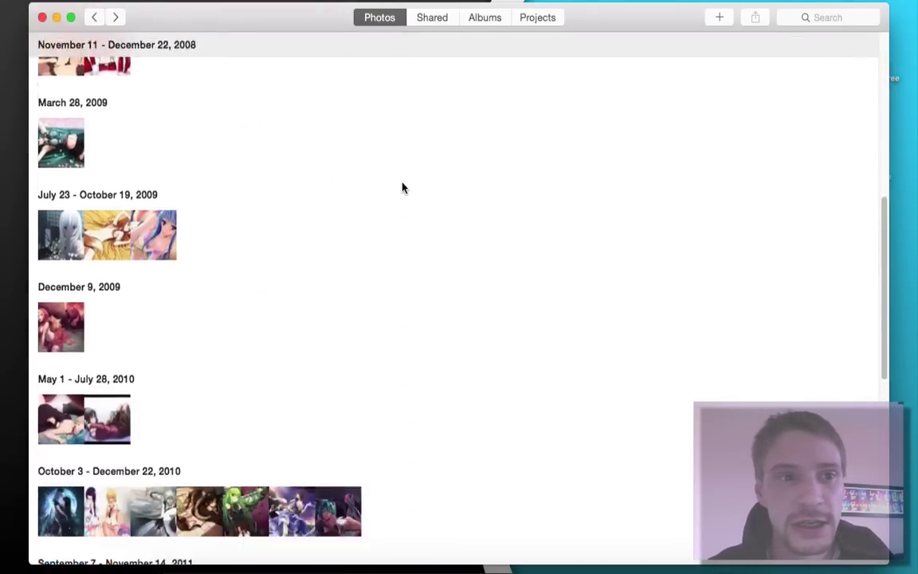
pyautogui.scroll(-10, 402, 186)
# Check the iCloud Photo Sharing page, and look through the Last Import album before returning to the albums overview
pyautogui.click(439, 21)
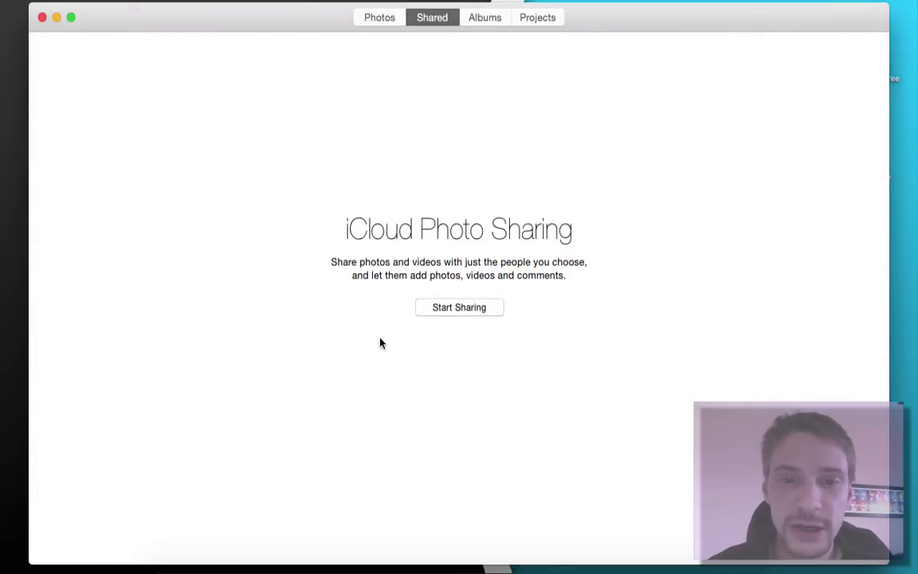
pyautogui.click(470, 18)
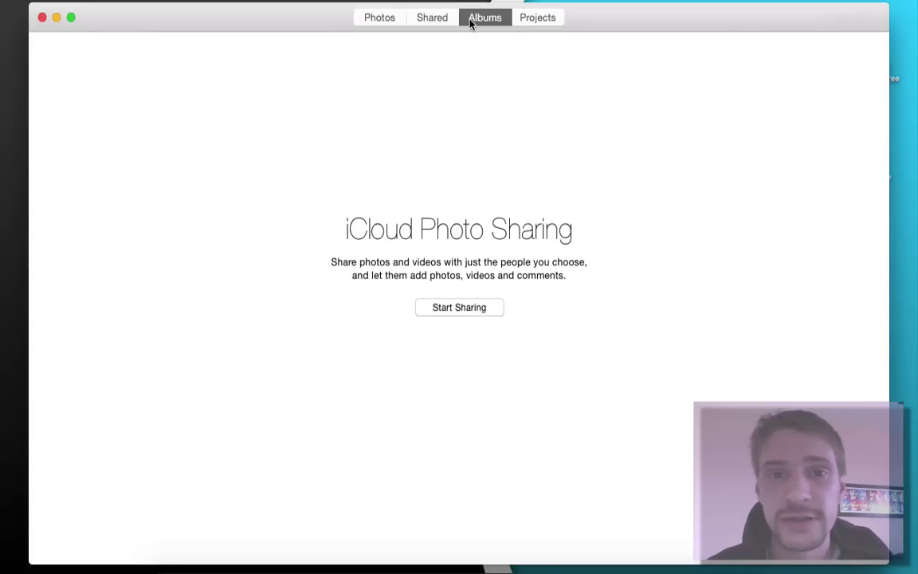
pyautogui.doubleClick(236, 154)
pyautogui.scroll(10, 459, 267)
pyautogui.scroll(-15, 458, 267)
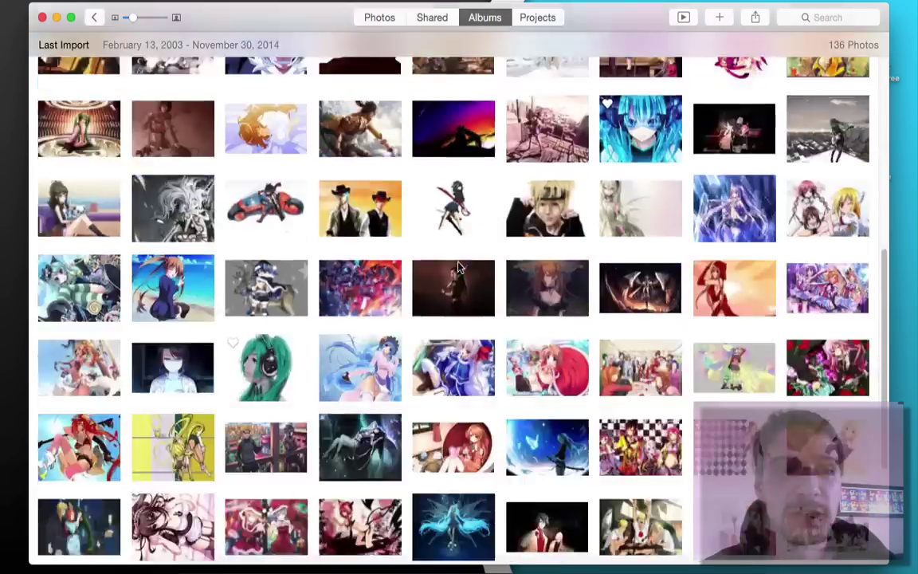
pyautogui.press('super+bracketleft')
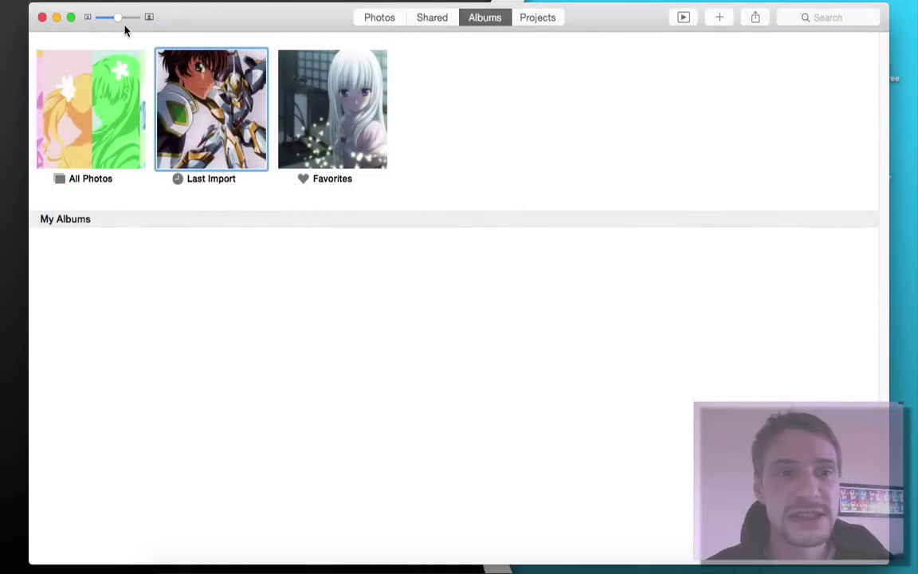
# Try a smaller album thumbnail size, and compare the Photos, Shared and Albums views
pyautogui.moveTo(117, 17)
pyautogui.mouseDown()
pyautogui.moveTo(148, 26)
pyautogui.moveTo(97, 21)
pyautogui.moveTo(127, 25)
pyautogui.moveTo(114, 20)
pyautogui.mouseUp()
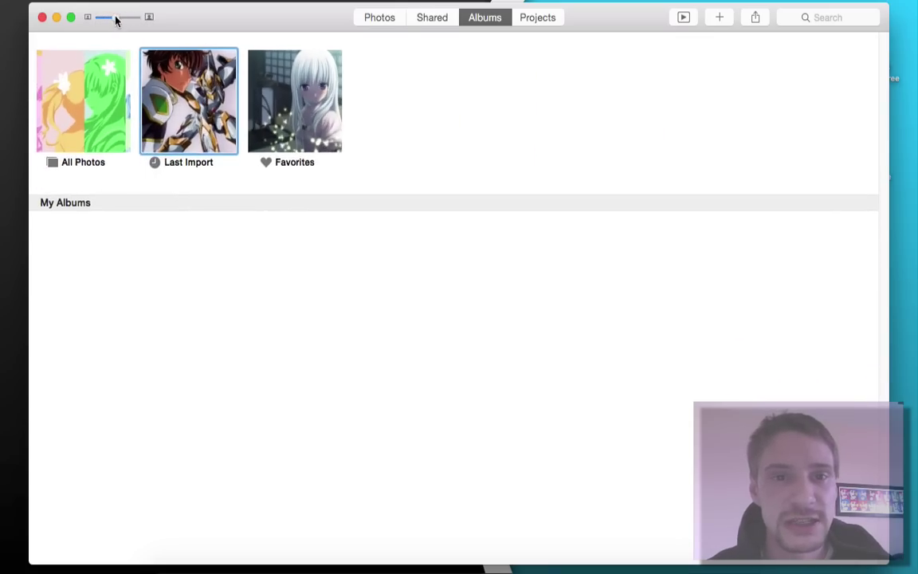
pyautogui.click(387, 23)
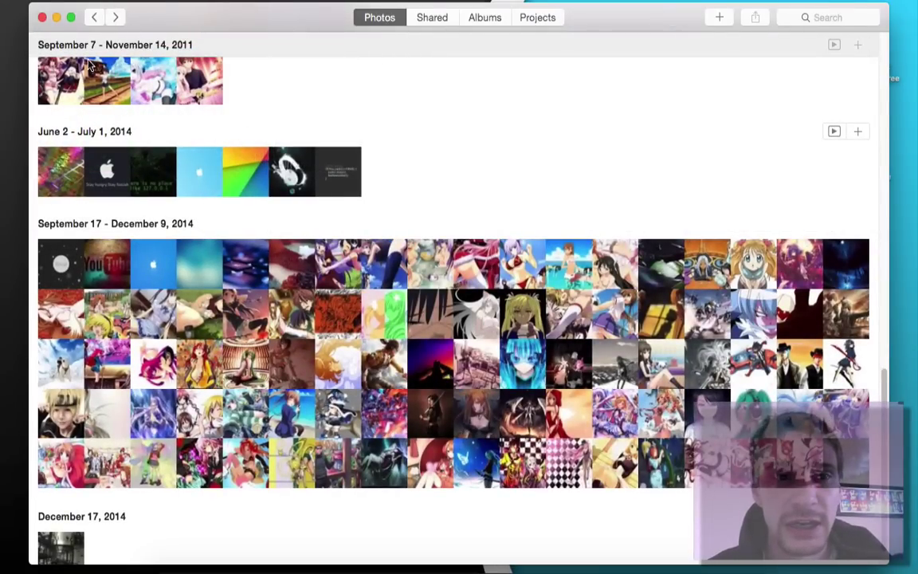
pyautogui.click(432, 17)
pyautogui.click(490, 22)
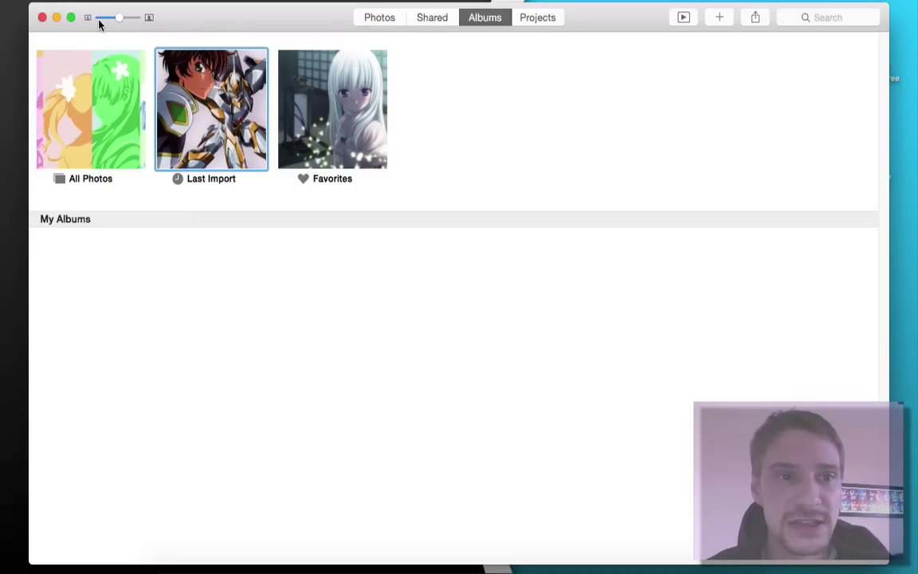
# Look through the All Photos album and return to the albums overview
pyautogui.click(101, 85)
pyautogui.doubleClick(101, 85)
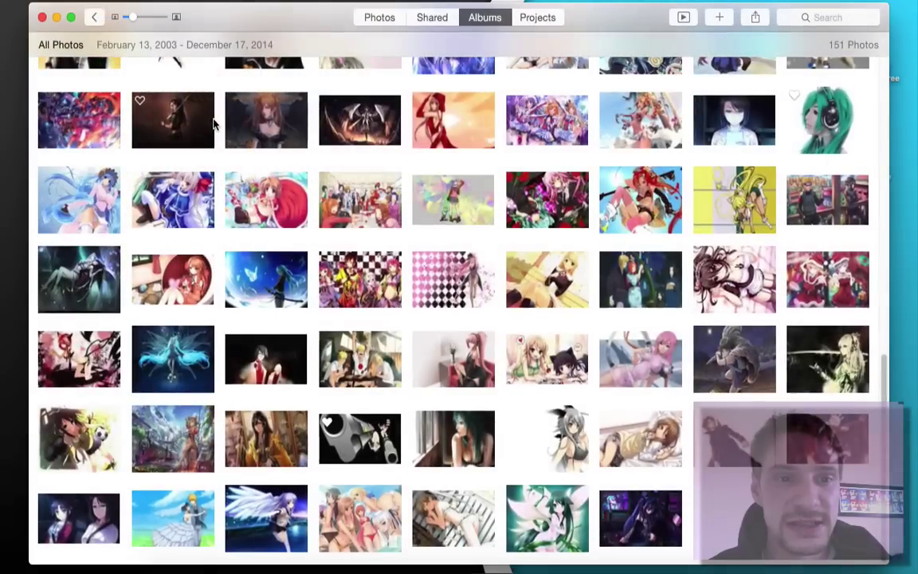
pyautogui.click(92, 17)
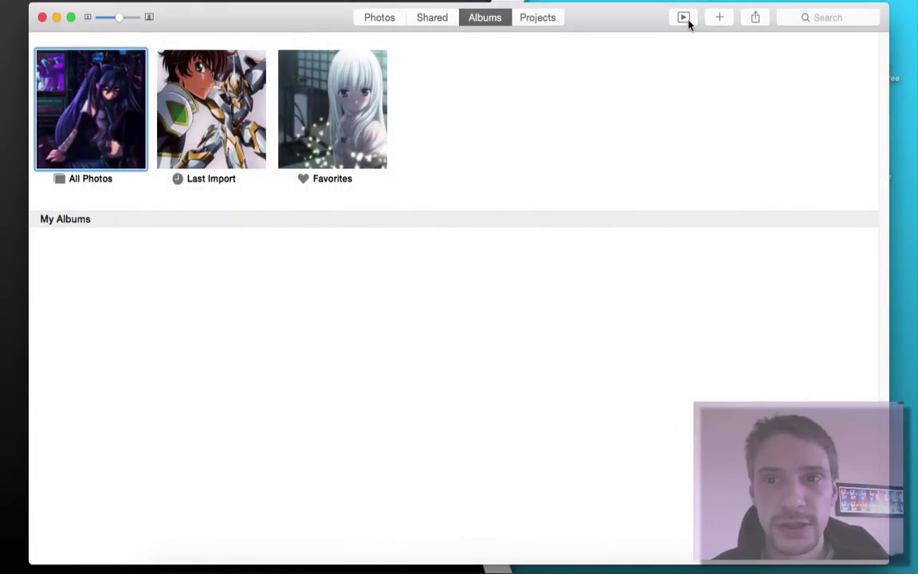
# Play a slideshow of the All Photos album with the Vintage Prints theme, and exit it
pyautogui.click(690, 22)
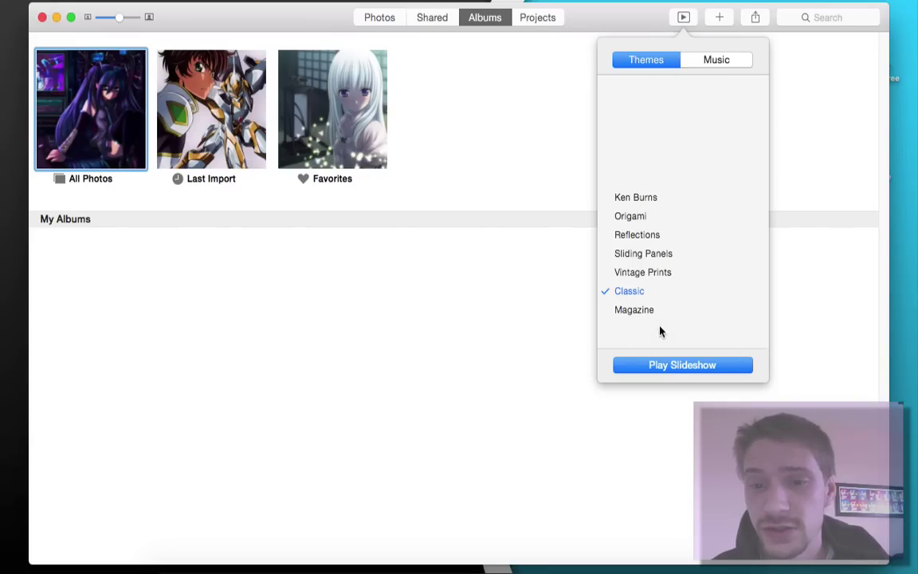
pyautogui.click(644, 273)
pyautogui.click(668, 366)
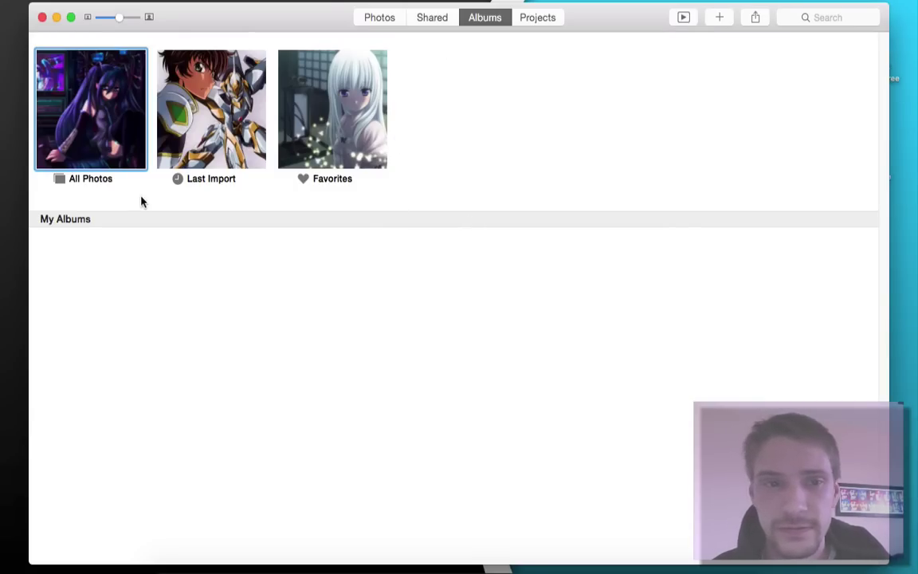
pyautogui.click(209, 114)
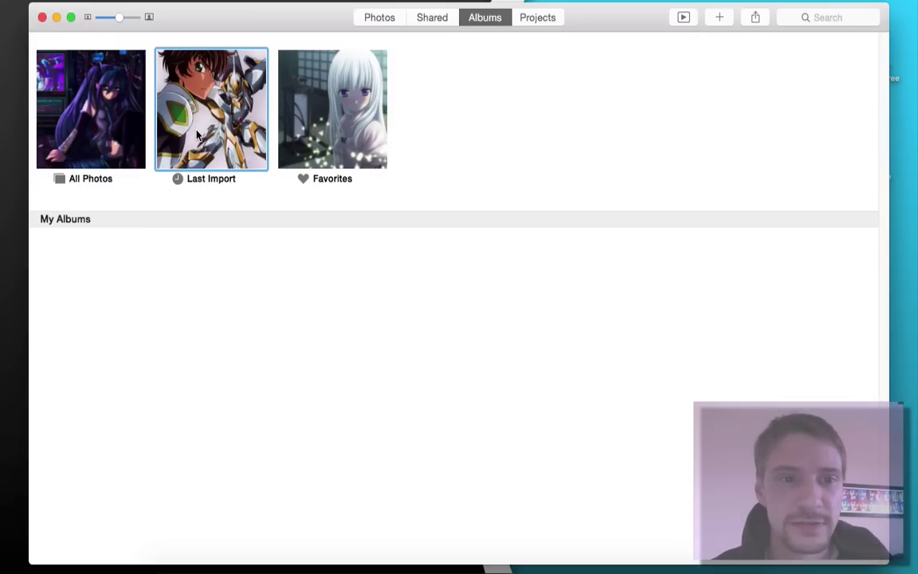
pyautogui.click(683, 17)
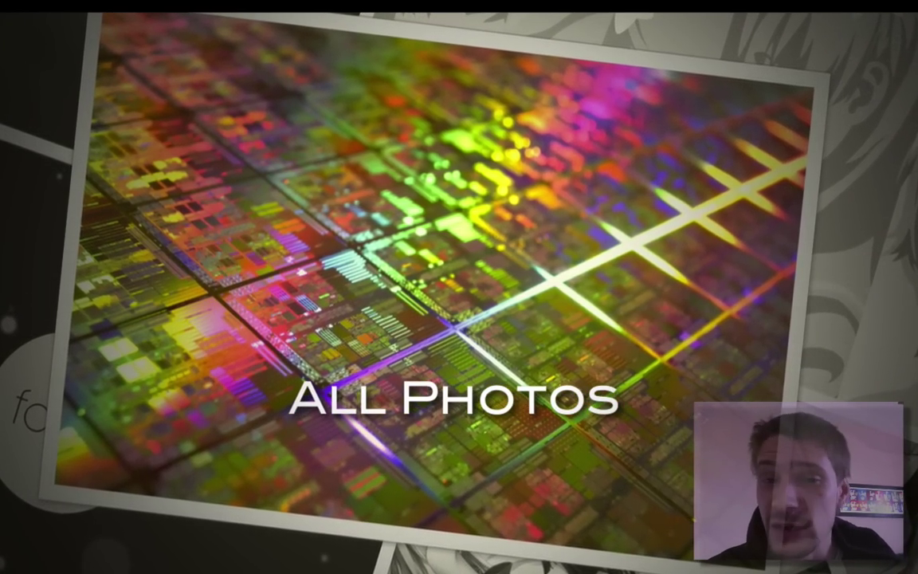
pyautogui.moveTo(438, 285)
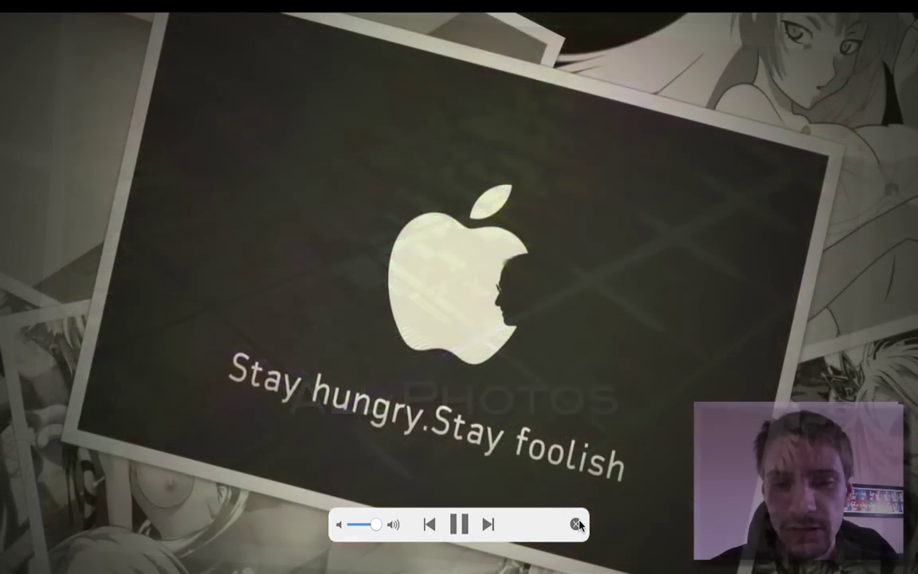
pyautogui.click(575, 523)
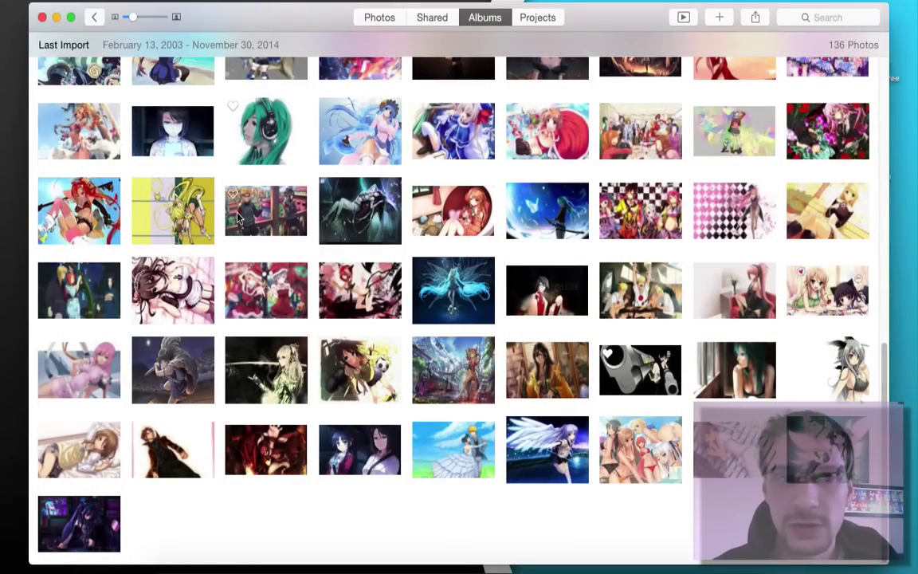
# Leave the Last Import album and open the Favorites album to view its photos
pyautogui.scroll(10, 237, 217)
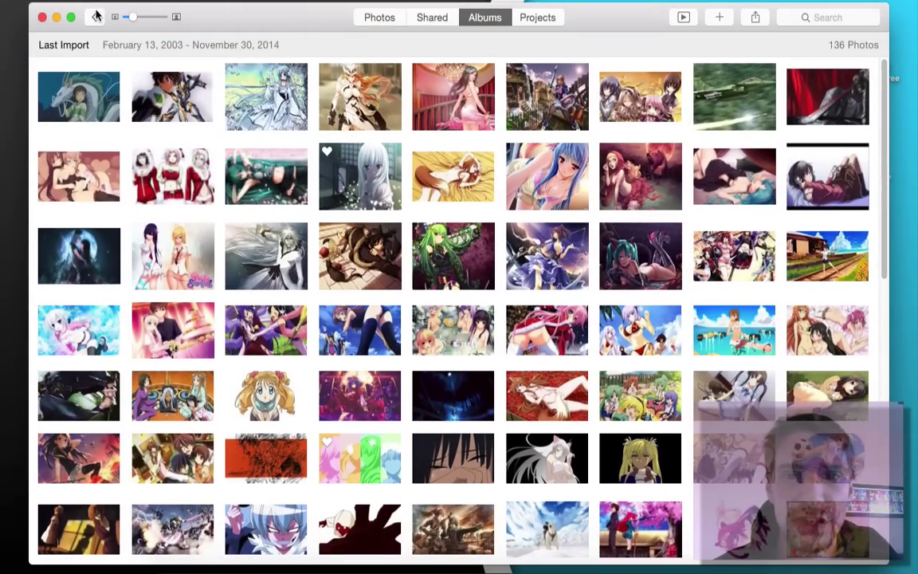
pyautogui.click(96, 16)
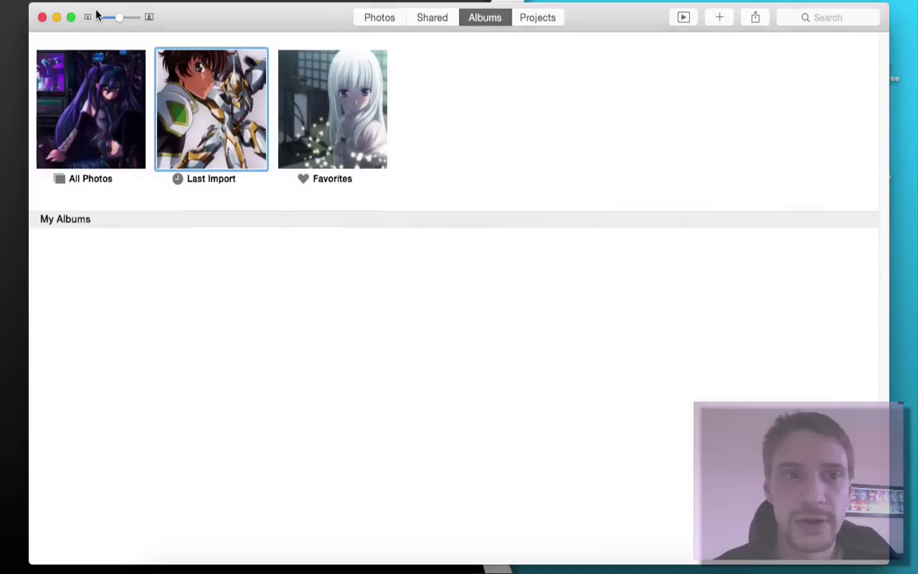
pyautogui.click(353, 105)
pyautogui.doubleClick(353, 105)
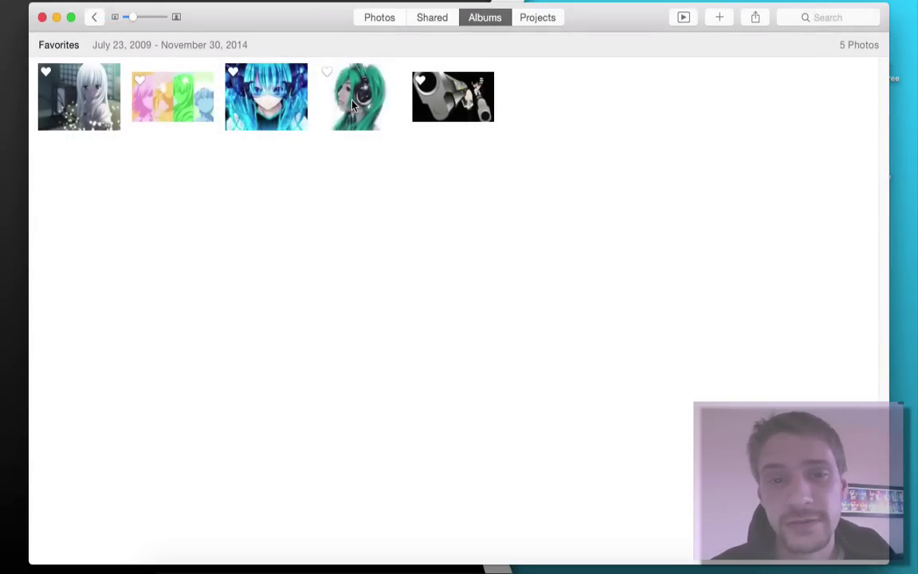
# Start a new book in Projects, allowing the connections to configuration.apple.com and secure1.store.apple.com on port 443 until quit
pyautogui.click(94, 17)
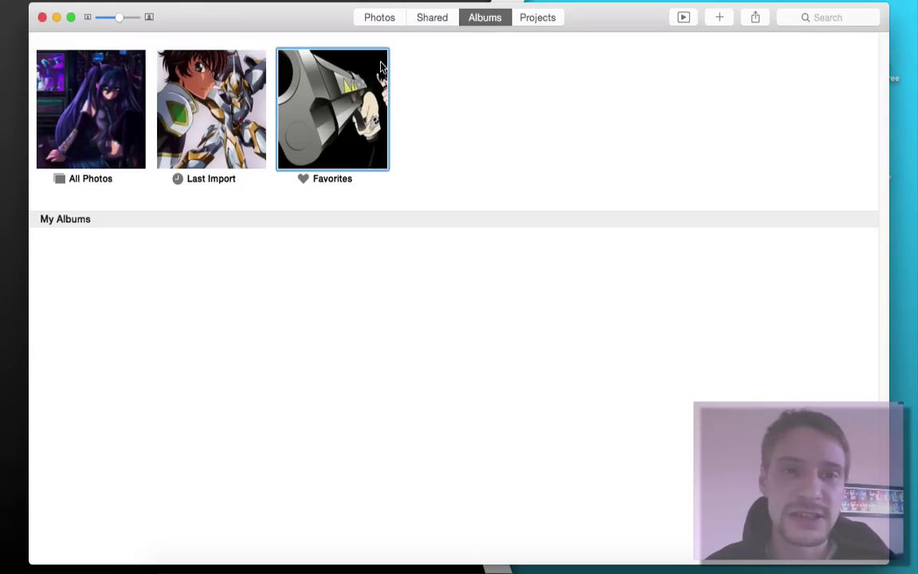
pyautogui.click(542, 25)
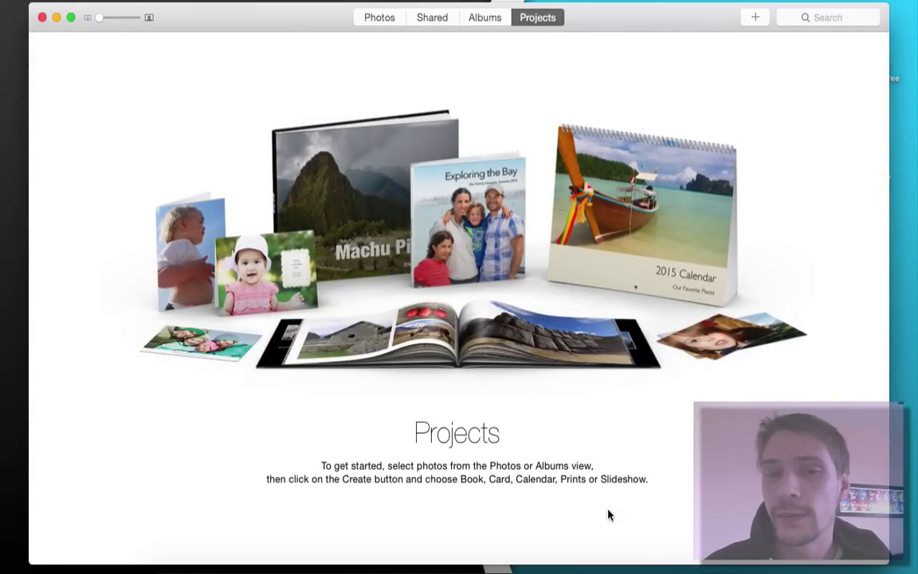
pyautogui.click(759, 24)
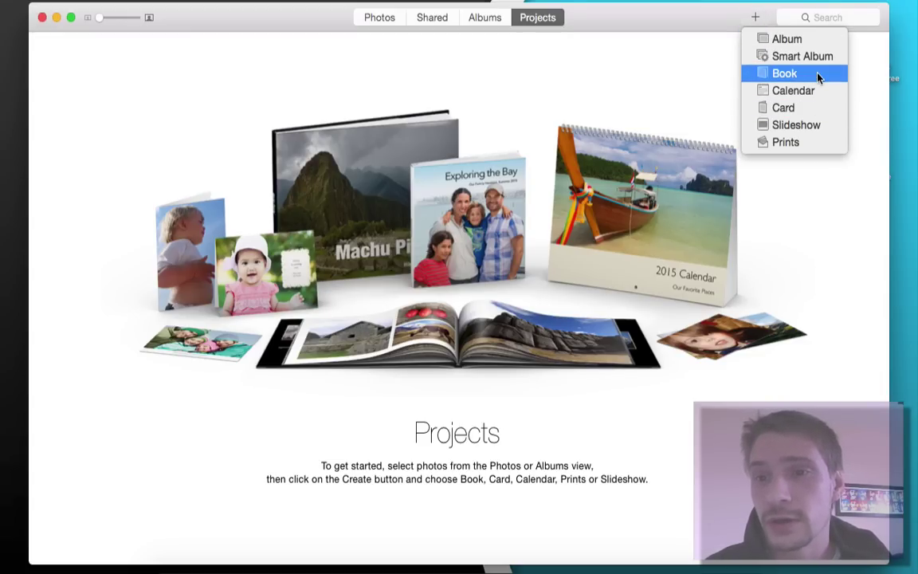
pyautogui.click(789, 74)
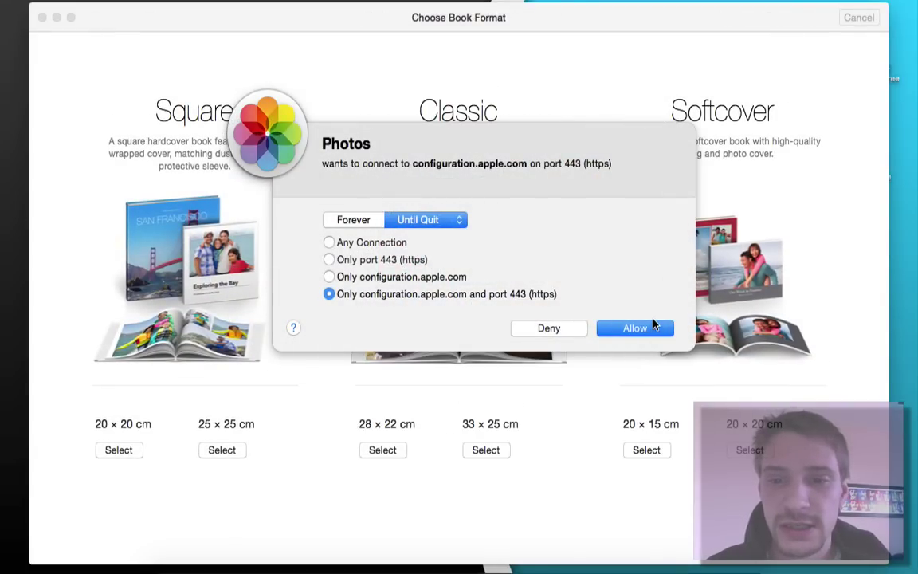
pyautogui.click(648, 327)
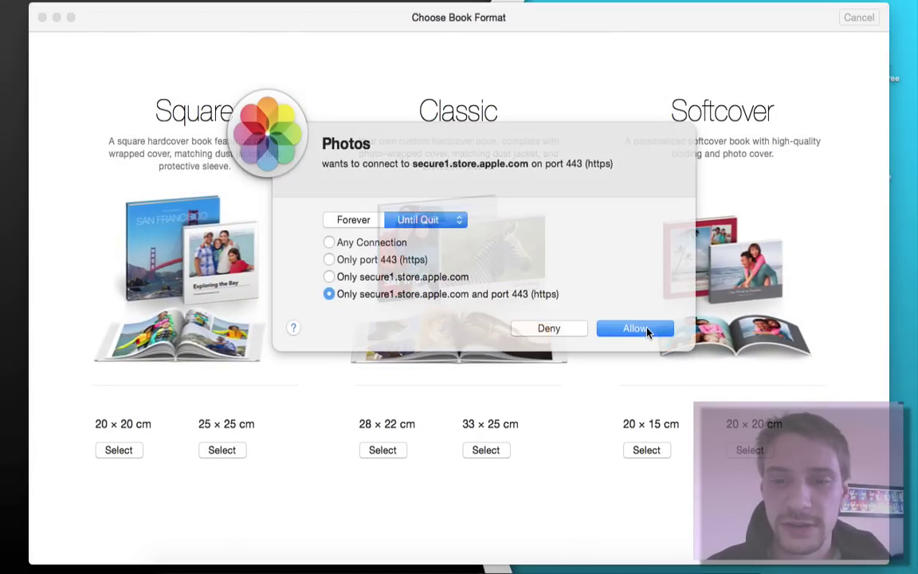
pyautogui.click(647, 330)
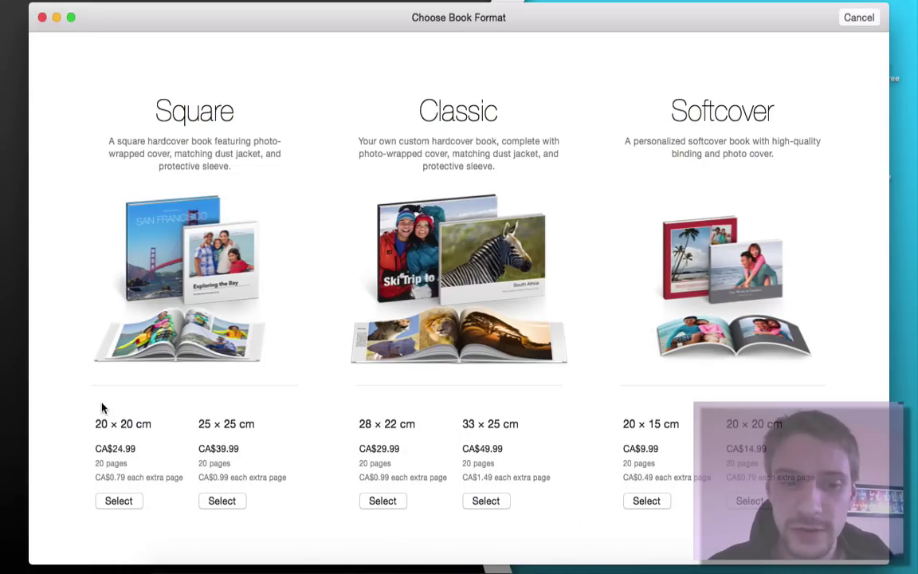
# Create a 25 × 25 cm Square book with the Lake Powell Portfolio theme, and collapse and re-expand its photo tray
pyautogui.click(222, 502)
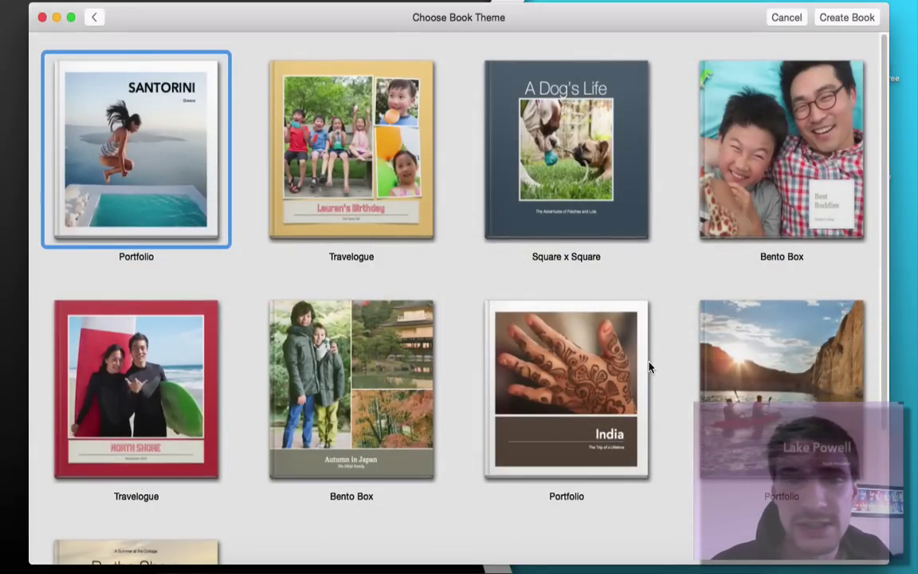
pyautogui.doubleClick(799, 391)
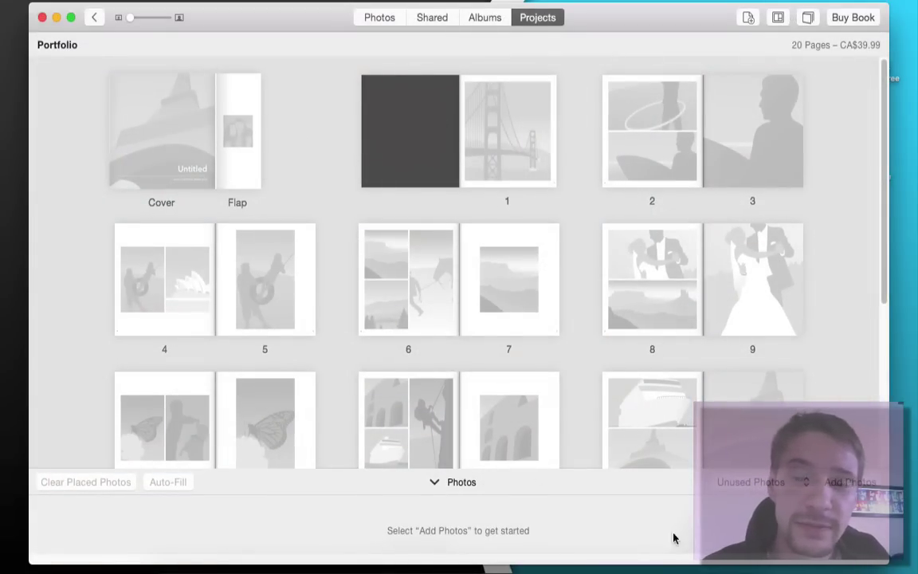
pyautogui.click(434, 482)
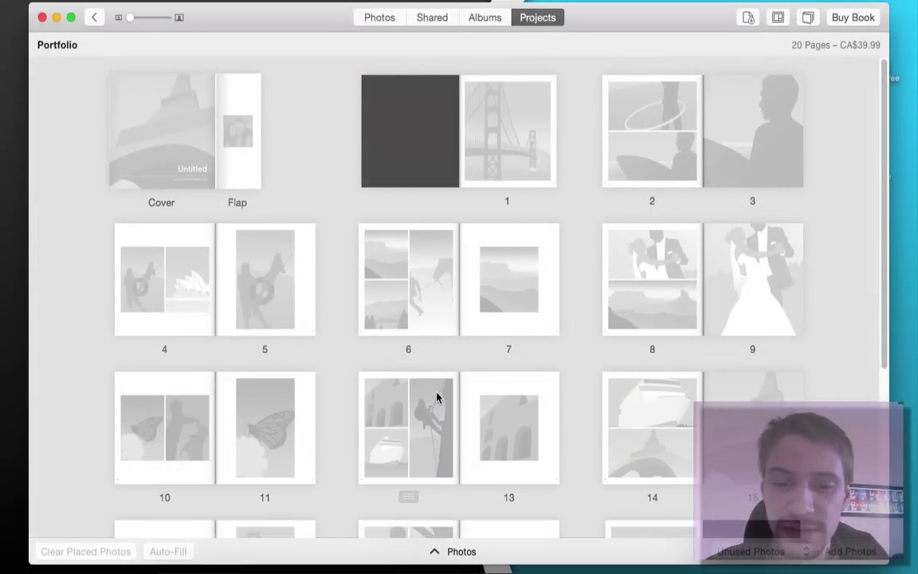
pyautogui.click(434, 552)
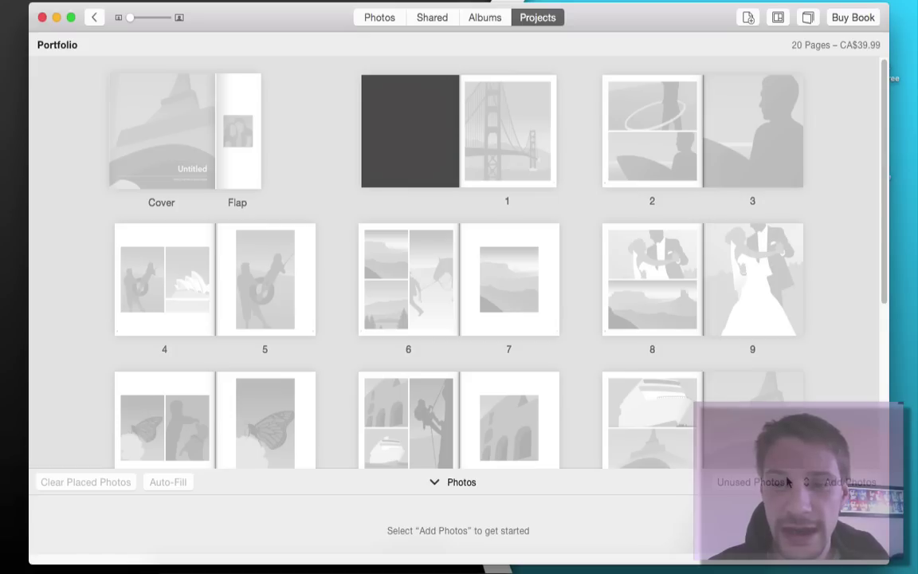
# Begin adding photos to the Portfolio book and select the three Apple and terminal wallpapers dated June 29, 2014
pyautogui.click(788, 482)
pyautogui.click(833, 488)
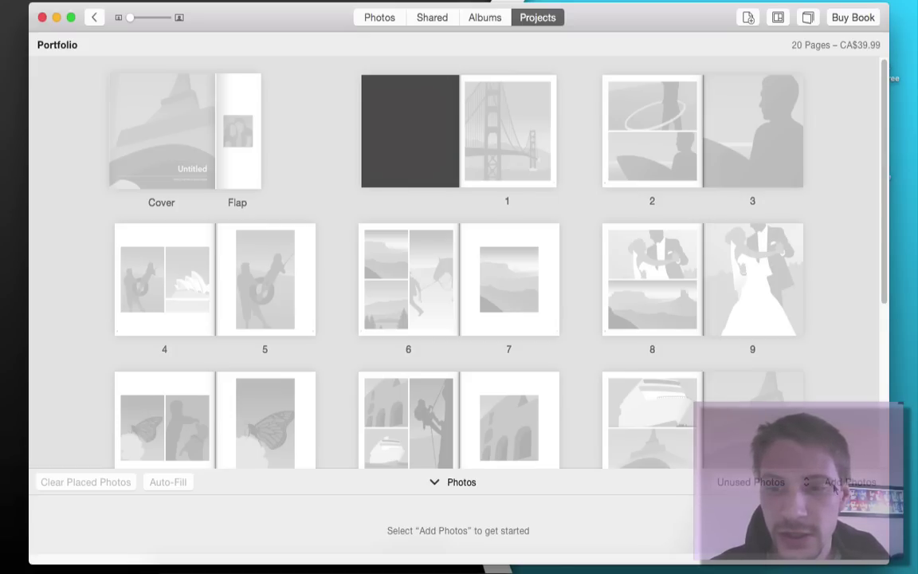
pyautogui.click(834, 488)
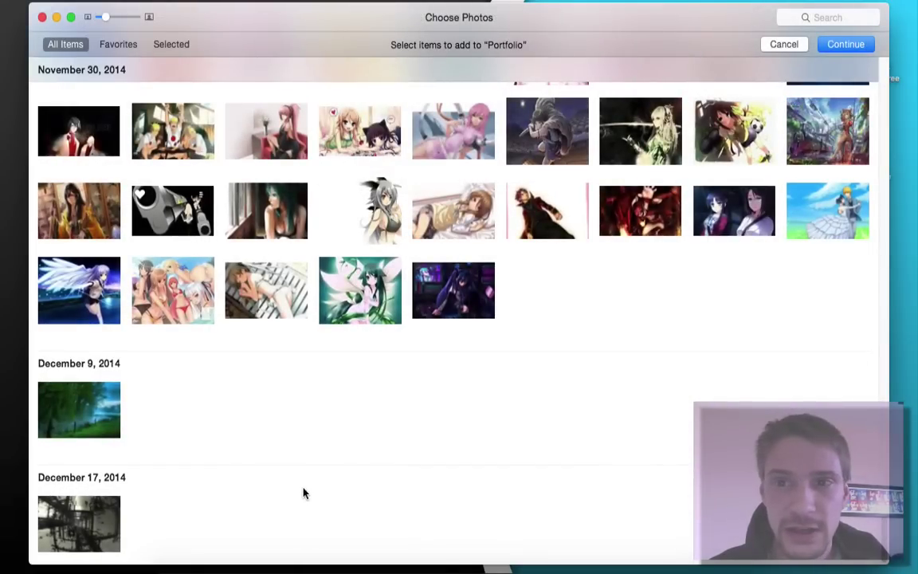
pyautogui.scroll(10, 389, 359)
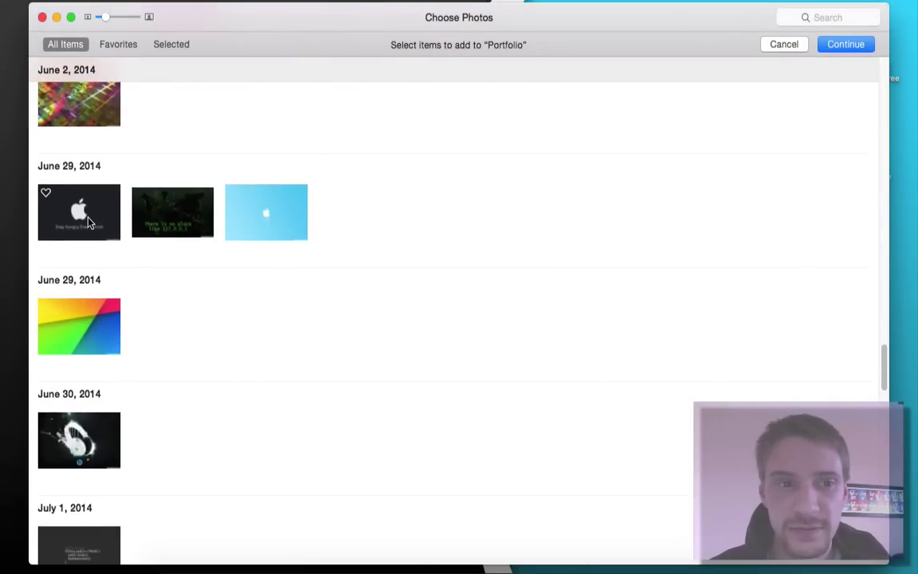
pyautogui.click(79, 199)
pyautogui.click(152, 214)
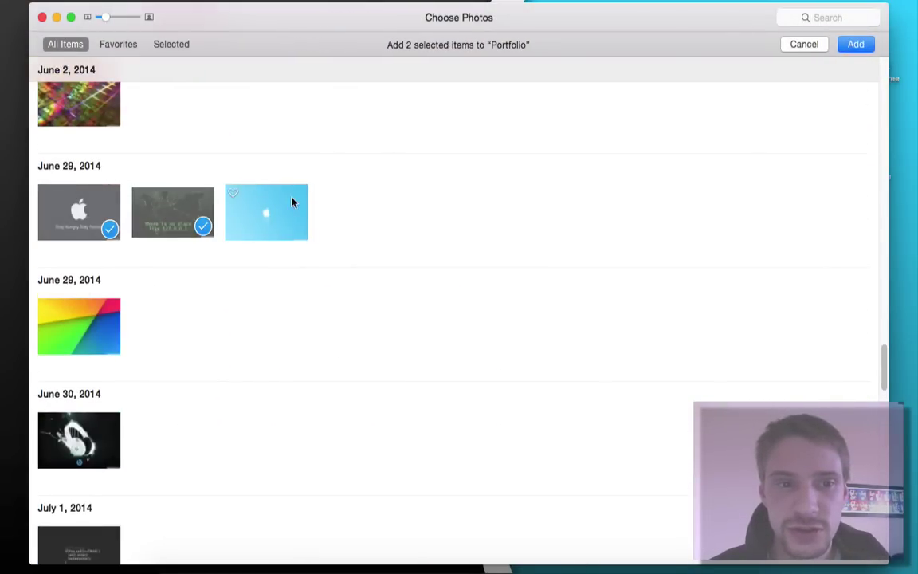
pyautogui.click(298, 214)
# Select the entire November 29 and November 30, 2014 moments as well, and add all selected items to the book
pyautogui.scroll(-15, 381, 273)
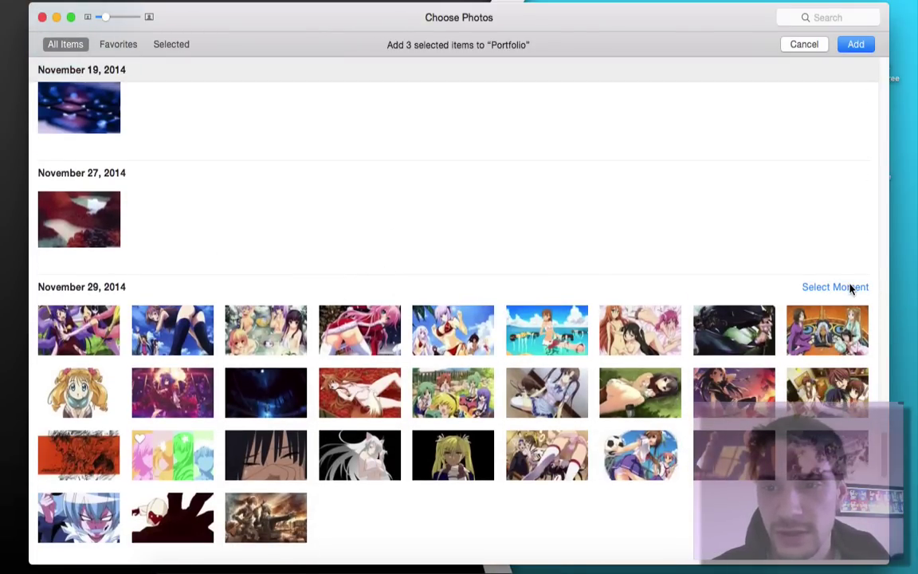
pyautogui.click(851, 289)
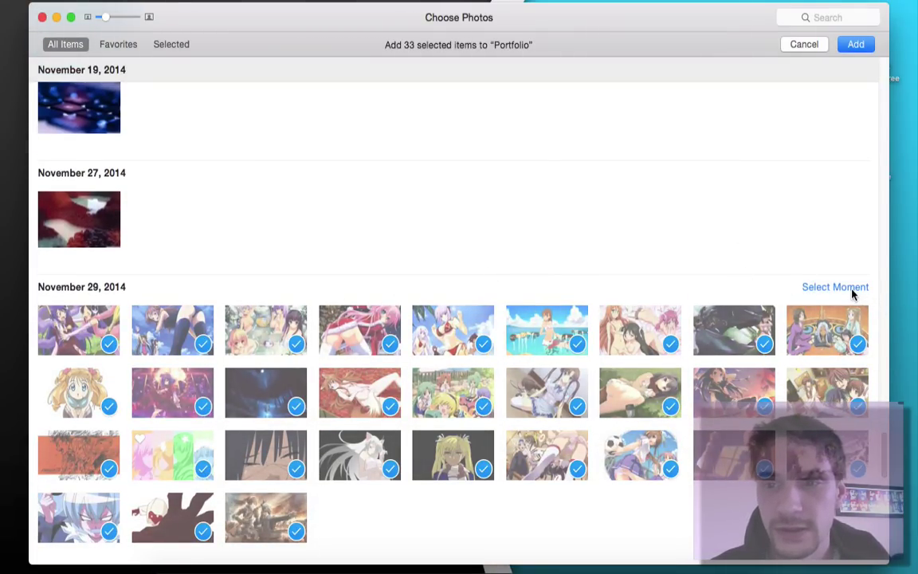
pyautogui.scroll(-4, 851, 295)
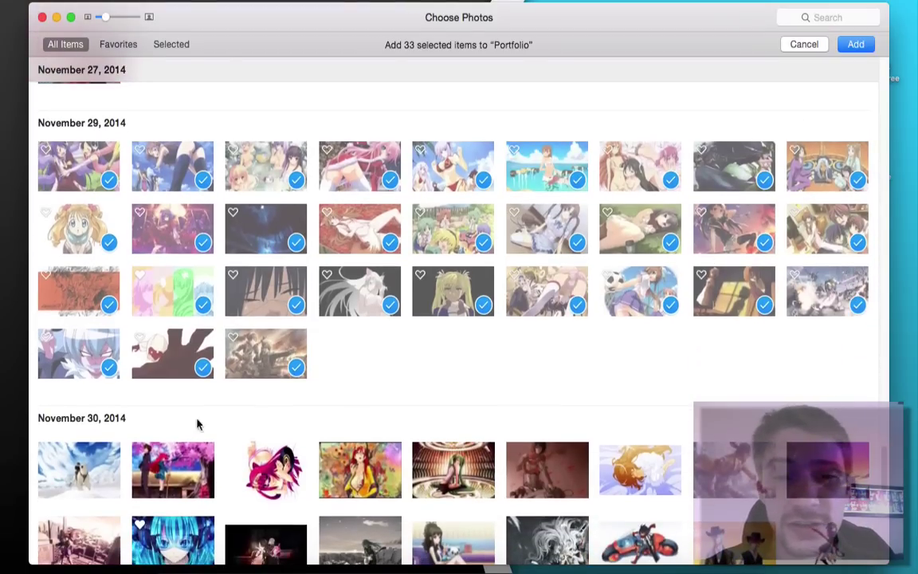
pyautogui.click(851, 417)
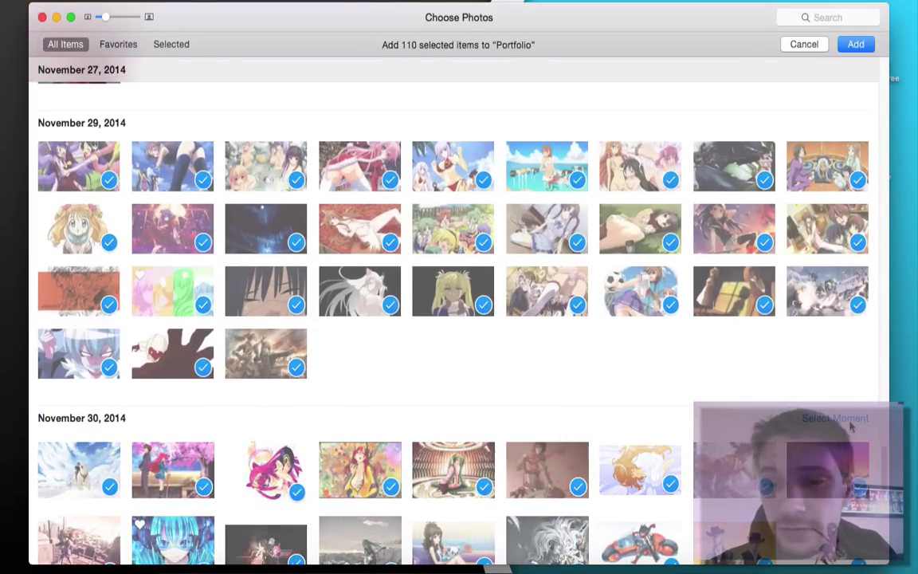
pyautogui.scroll(-7, 851, 422)
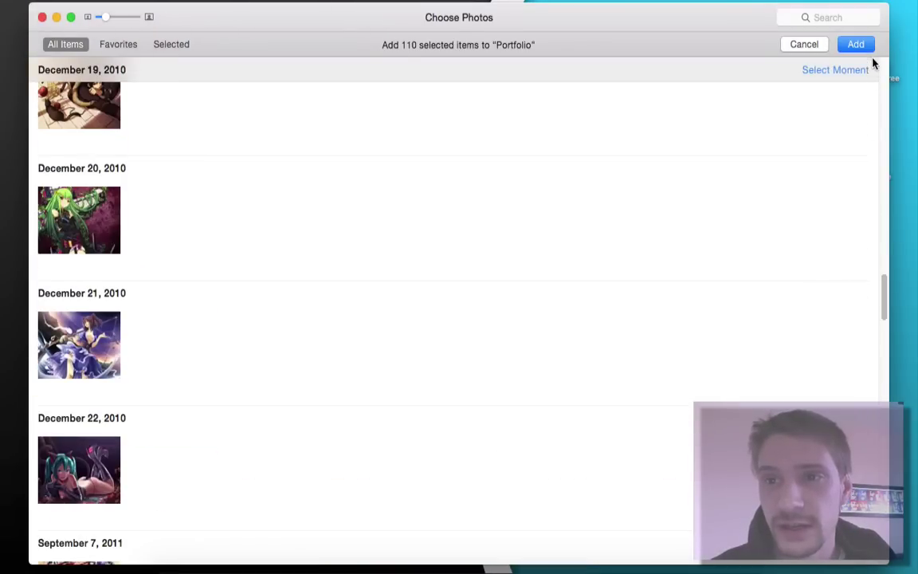
pyautogui.click(868, 48)
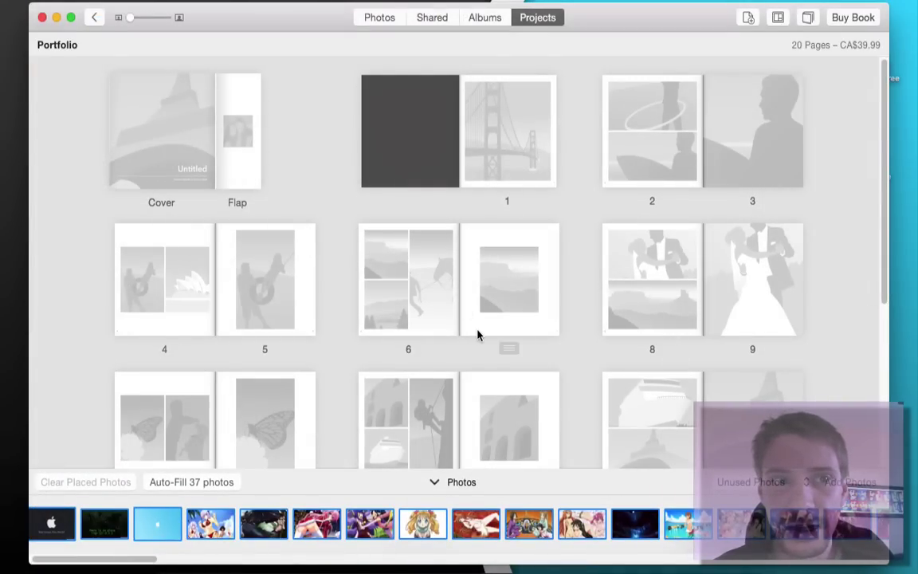
# Look through the empty book pages and compare the placed and unused photos, ending on the unused ones
pyautogui.scroll(-10, 485, 174)
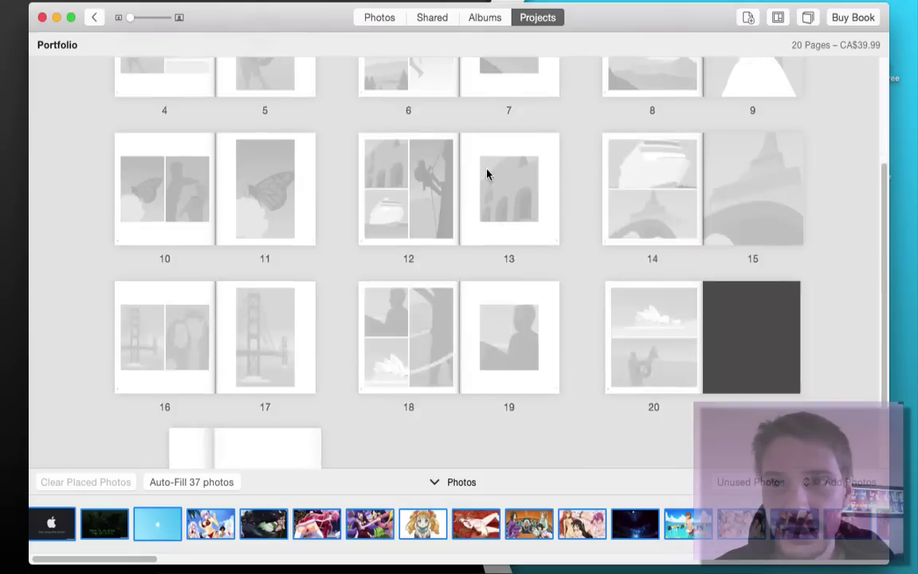
pyautogui.scroll(10, 487, 174)
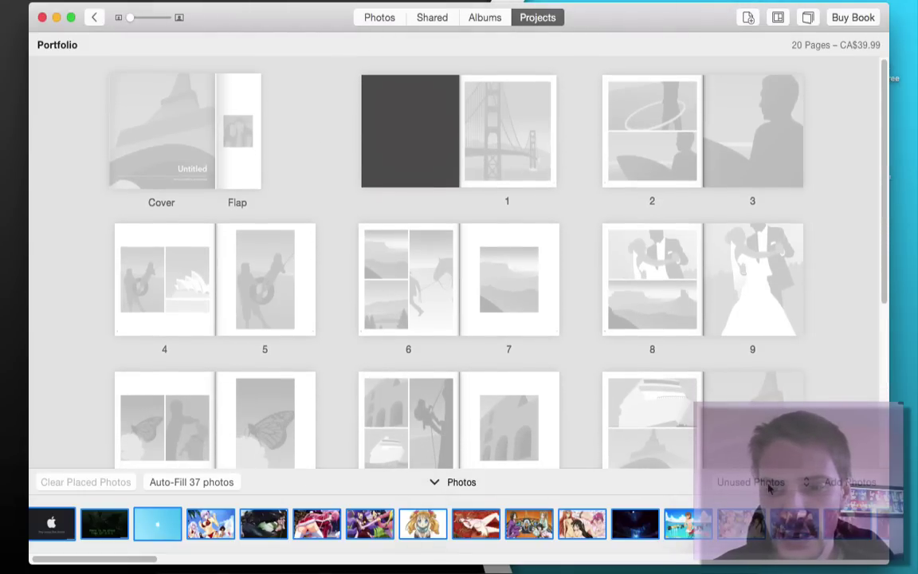
pyautogui.click(767, 483)
pyautogui.click(772, 502)
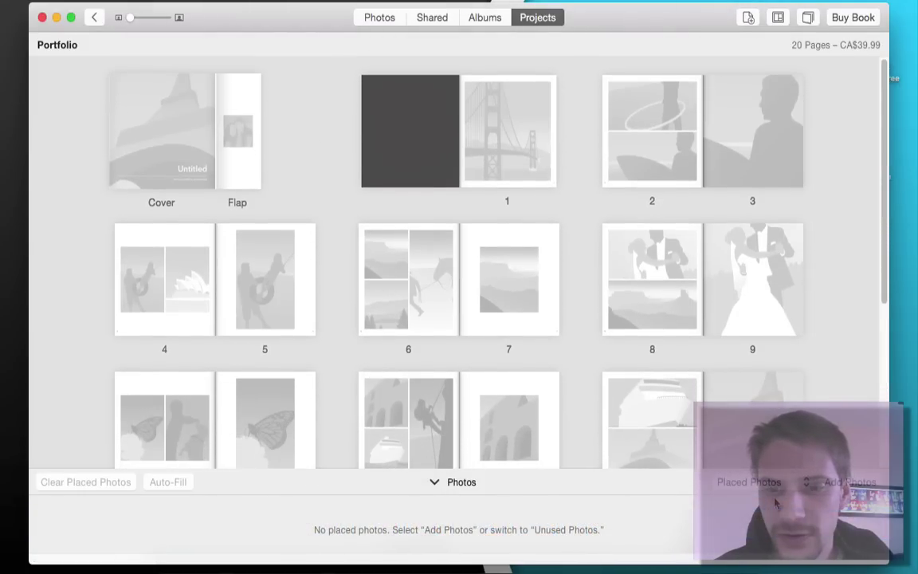
pyautogui.click(777, 490)
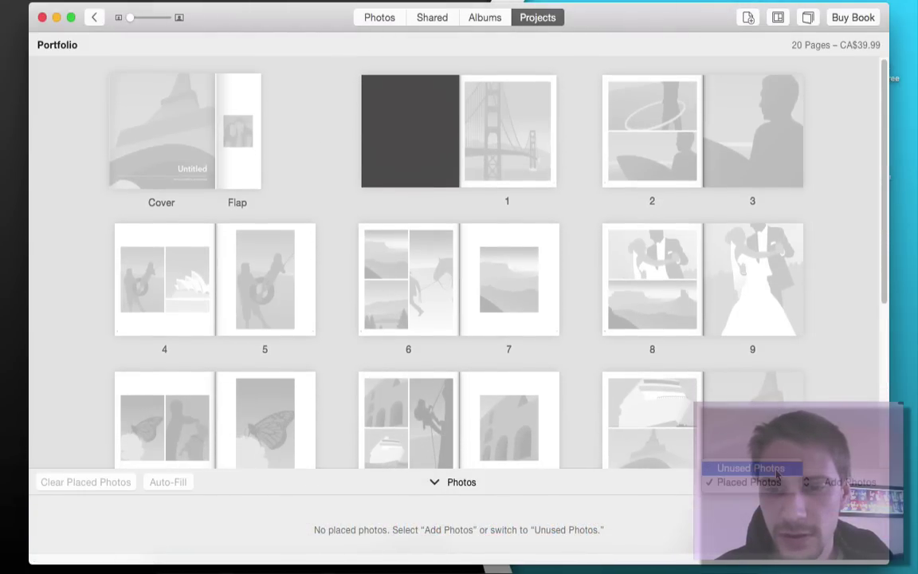
pyautogui.click(761, 468)
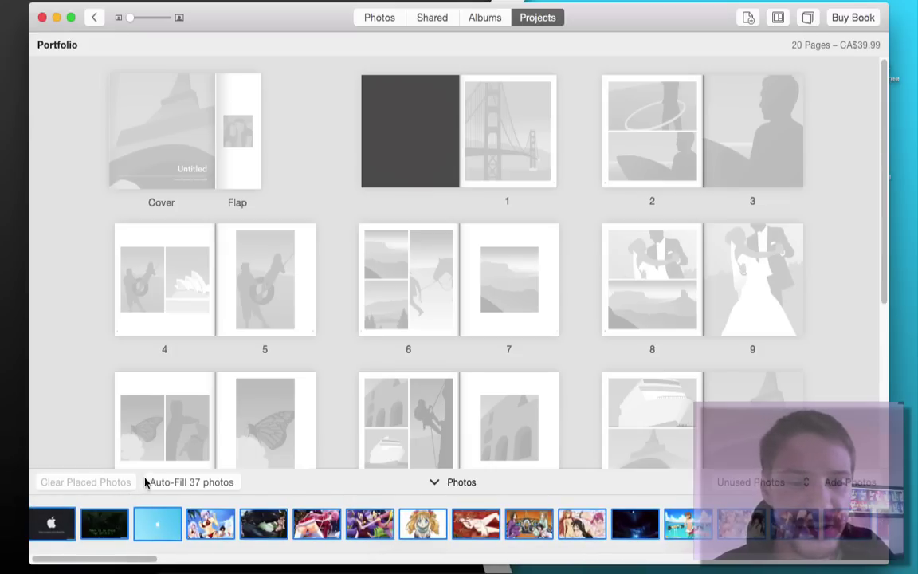
# Auto-fill the book with the 37 selected photos and review its pages from cover to back
pyautogui.click(167, 484)
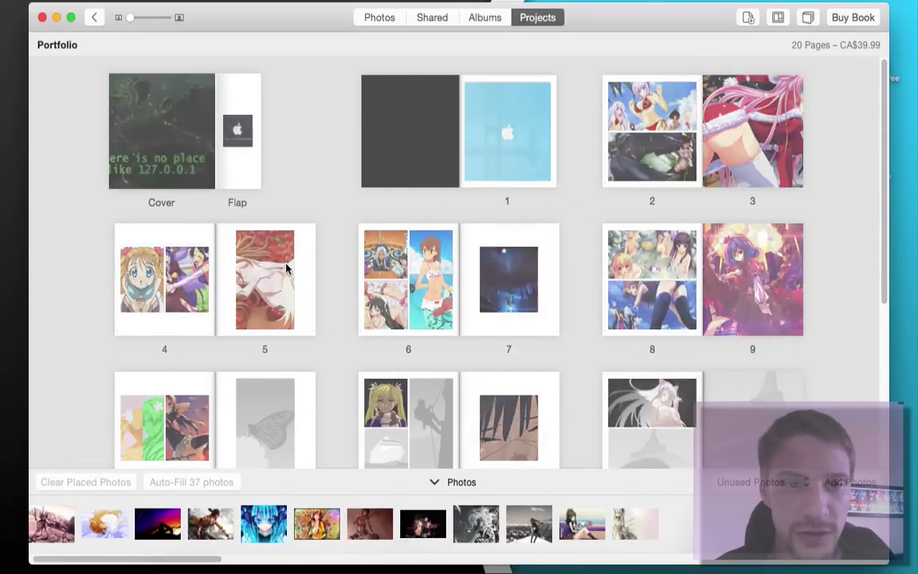
pyautogui.scroll(-5, 34, 282)
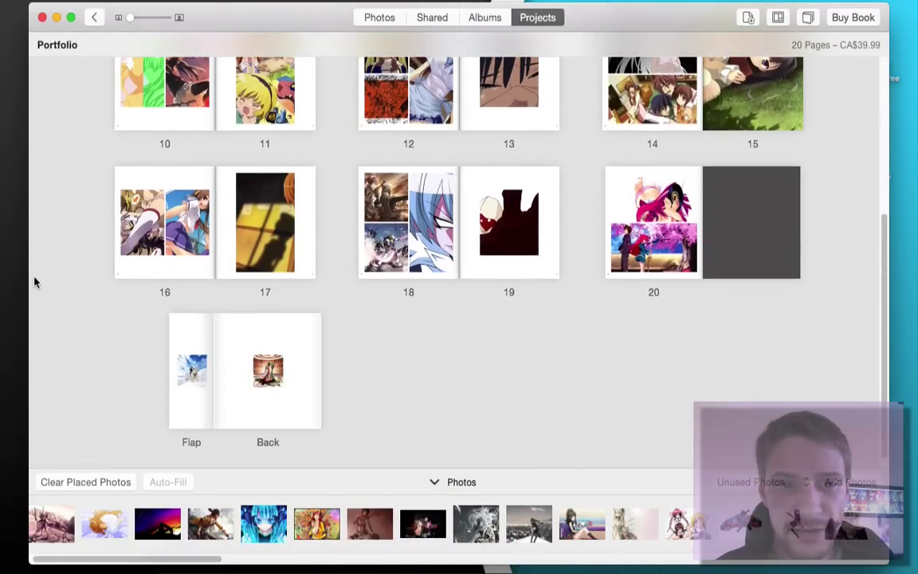
pyautogui.scroll(5, 90, 287)
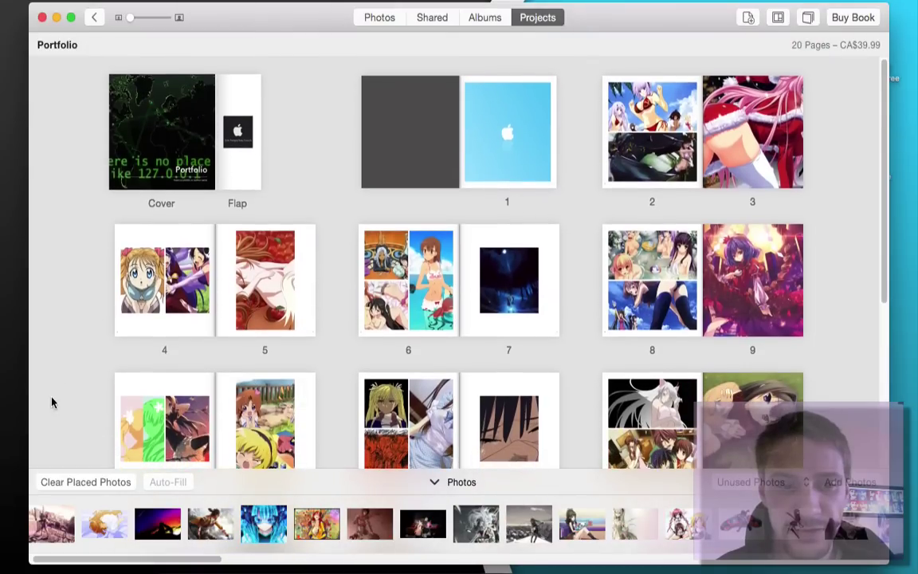
# Clear all placed photos from the book, opting not to show the removal confirmation again
pyautogui.click(89, 482)
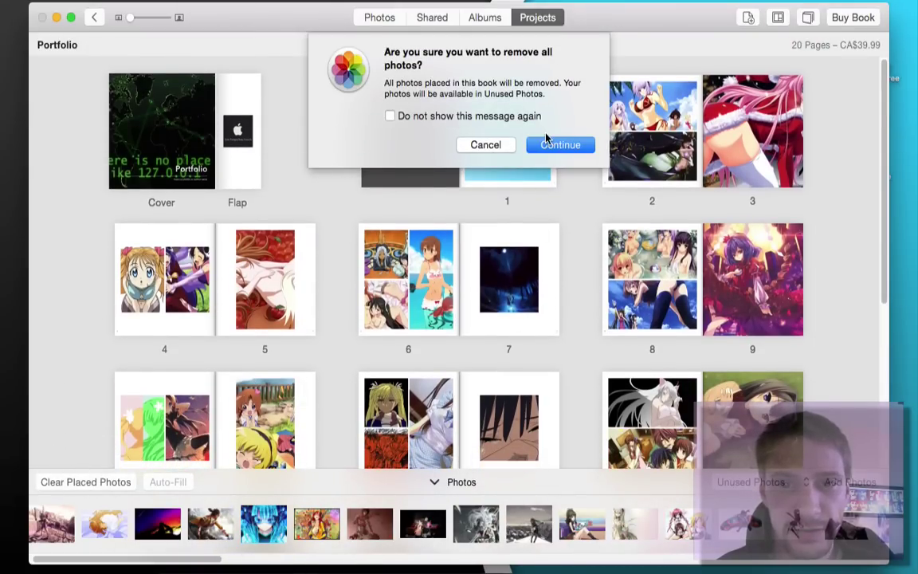
pyautogui.click(499, 117)
pyautogui.click(561, 145)
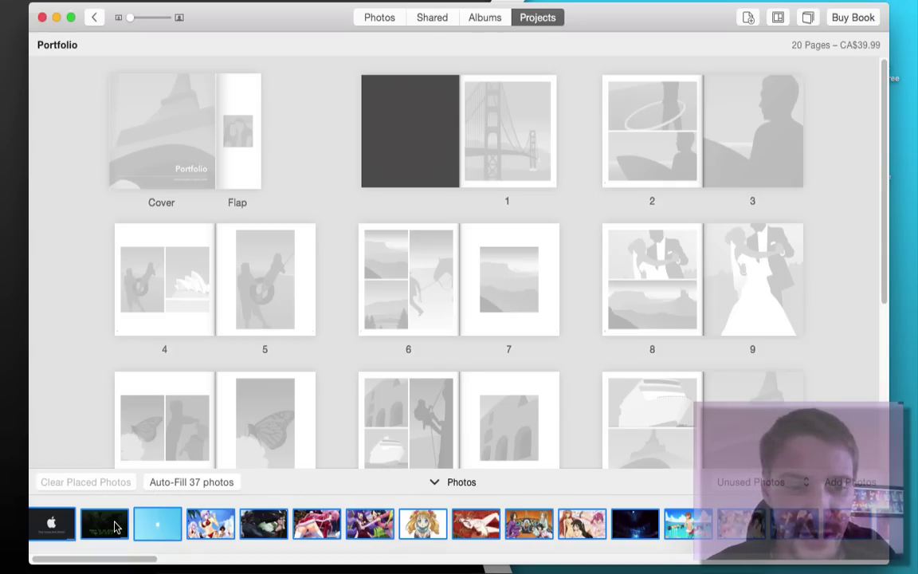
# Place individual unused photos on page 11 and in the upper-left frames of pages 6 and 12
pyautogui.hscroll(15, 482, 550)
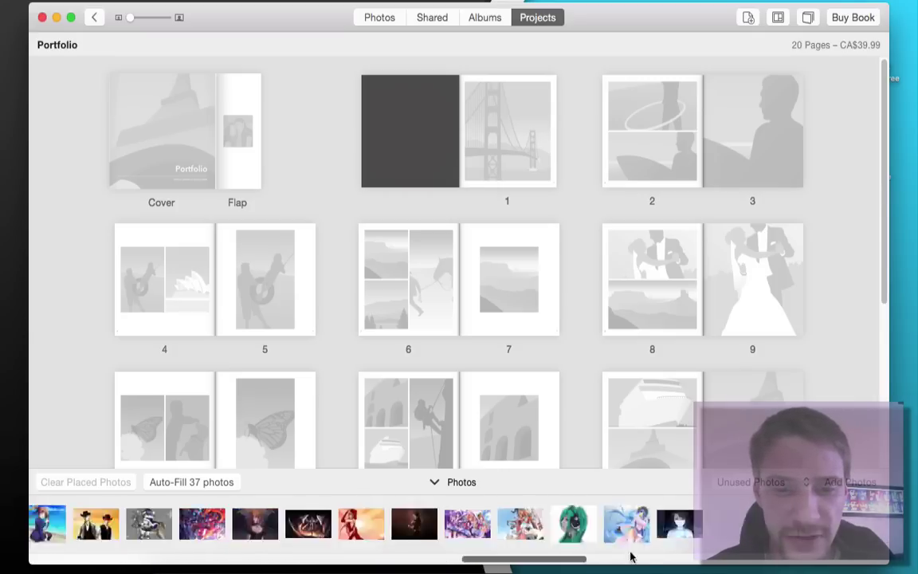
pyautogui.hscroll(10, 630, 551)
pyautogui.moveTo(524, 524); pyautogui.dragTo(256, 418)
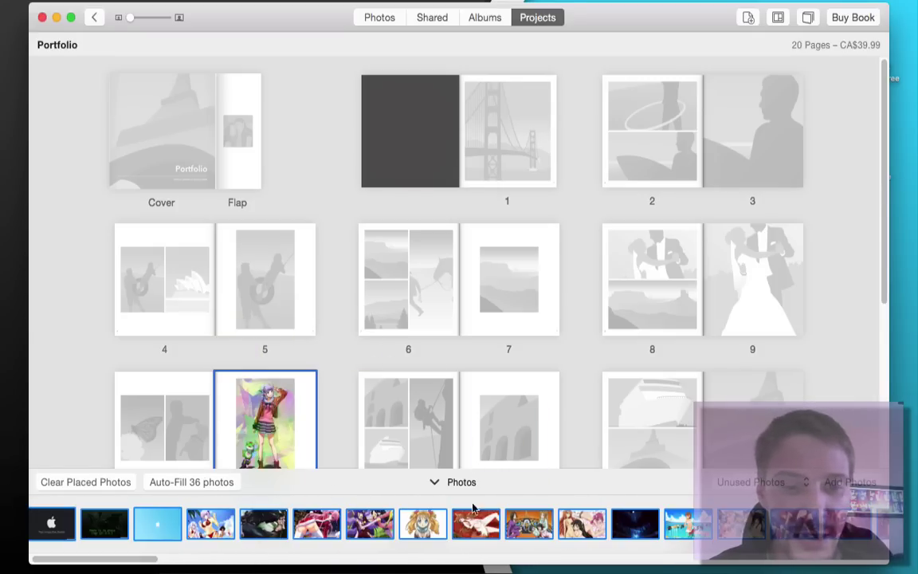
pyautogui.hscroll(15, 558, 523)
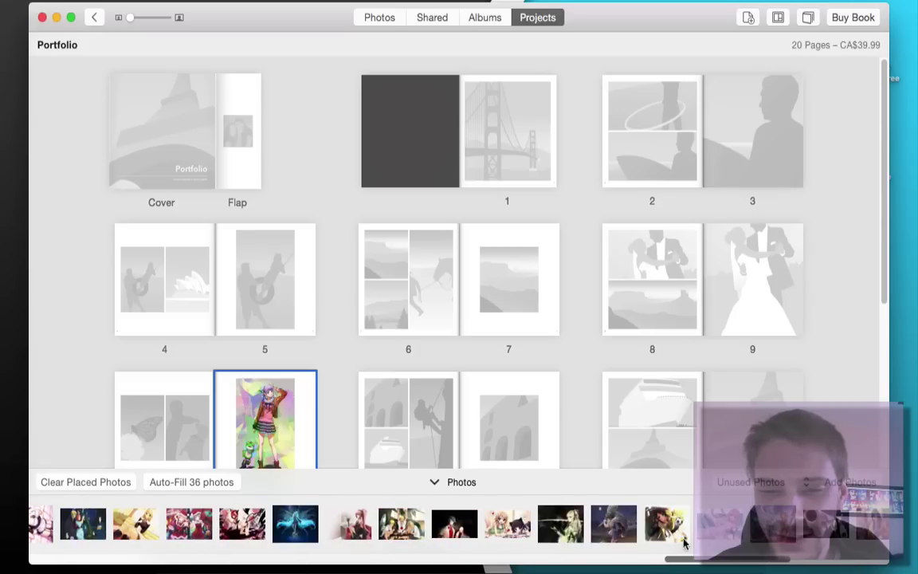
pyautogui.moveTo(666, 524); pyautogui.dragTo(403, 267)
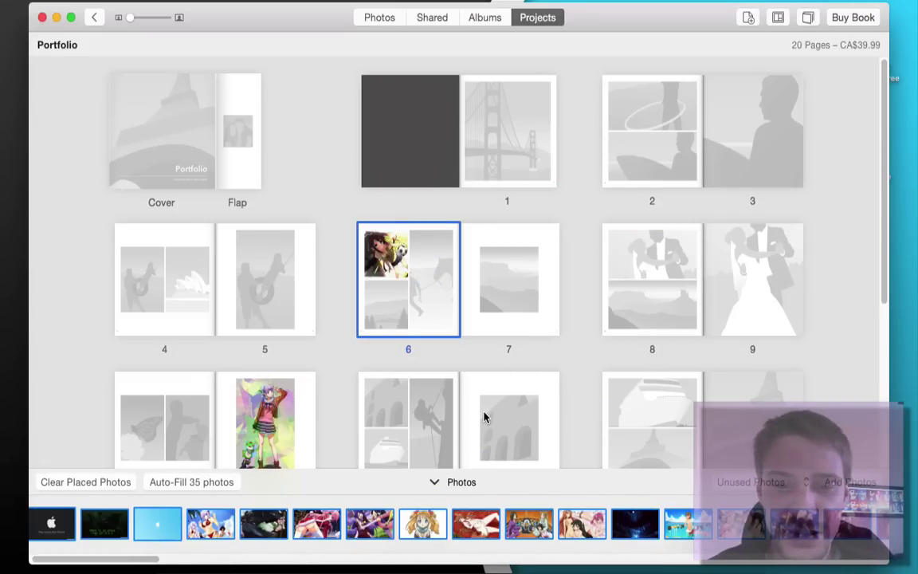
pyautogui.moveTo(316, 523); pyautogui.dragTo(387, 403)
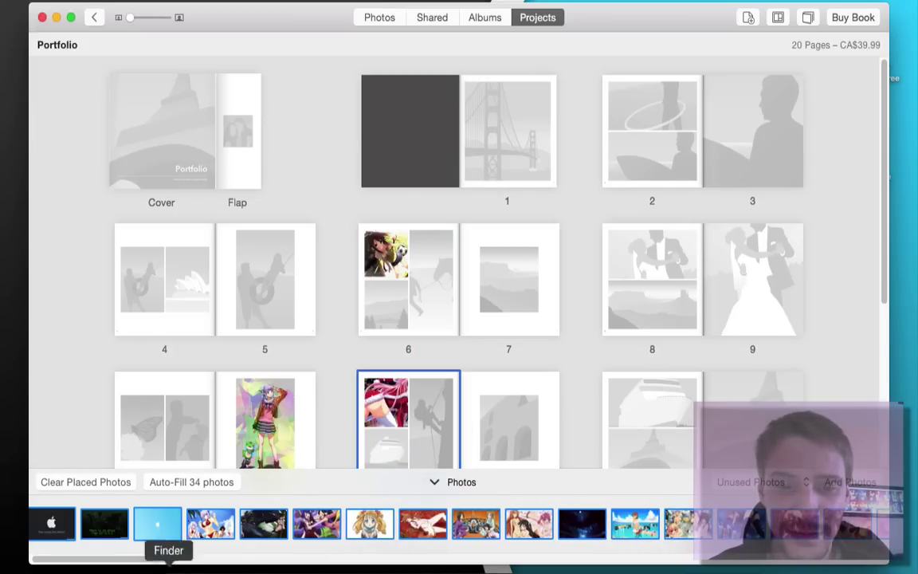
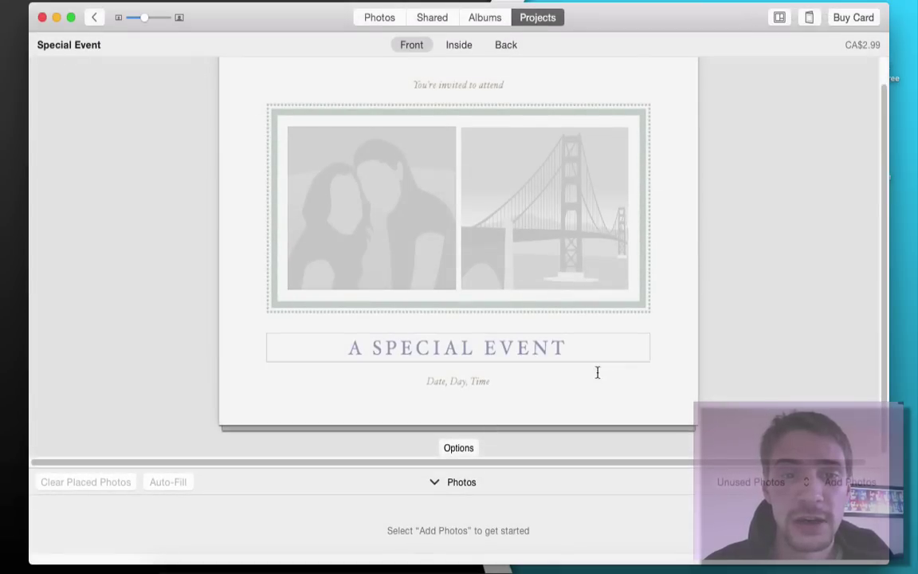
# Add the green riverside photo from December 9, 2014 and the favorited gun picture from November 30, 2014 to the Special Event card
pyautogui.click(521, 181)
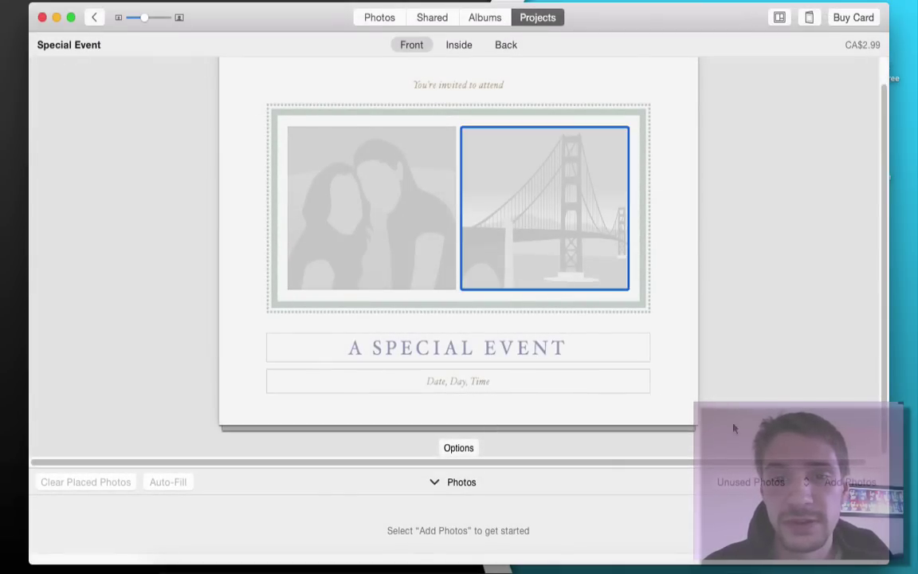
pyautogui.click(849, 483)
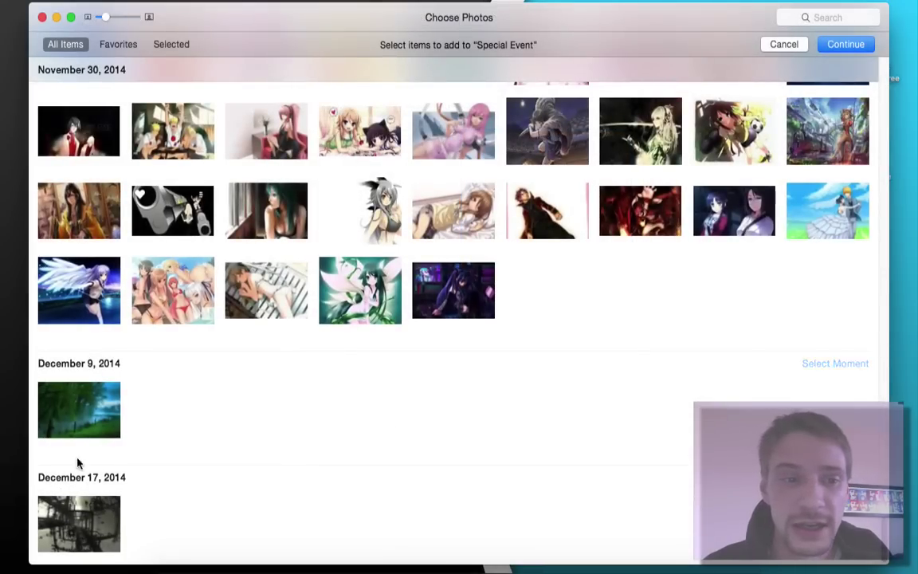
pyautogui.click(87, 413)
pyautogui.scroll(10, 264, 439)
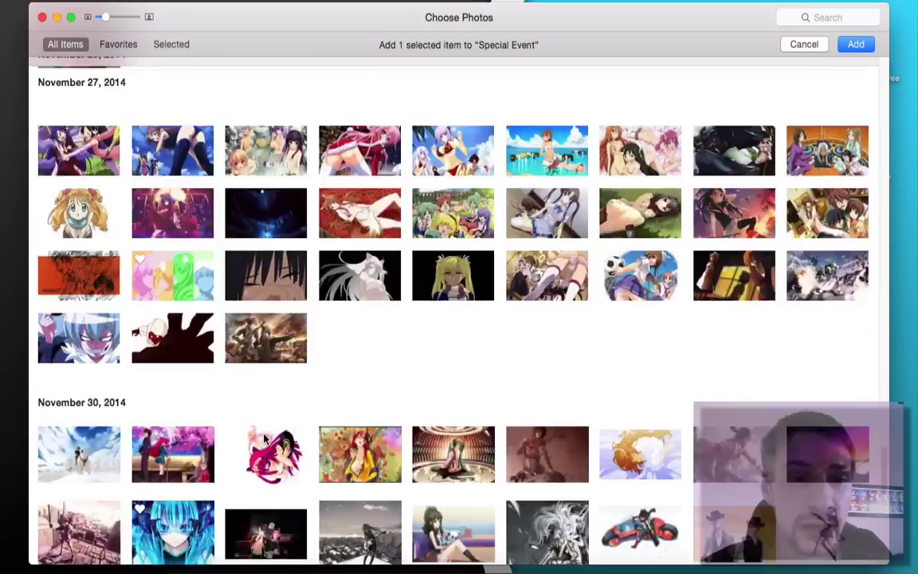
pyautogui.scroll(-5, 263, 439)
pyautogui.scroll(-5, 264, 439)
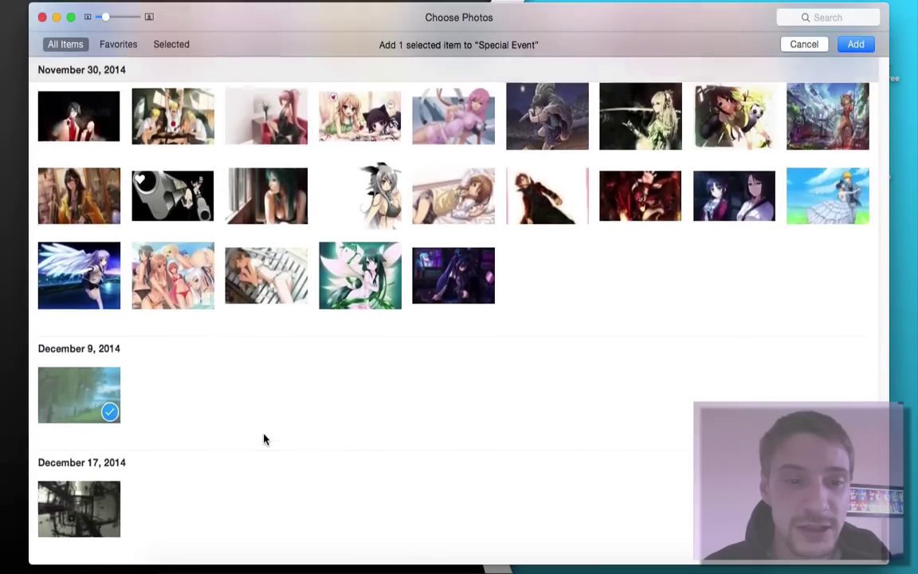
pyautogui.click(172, 211)
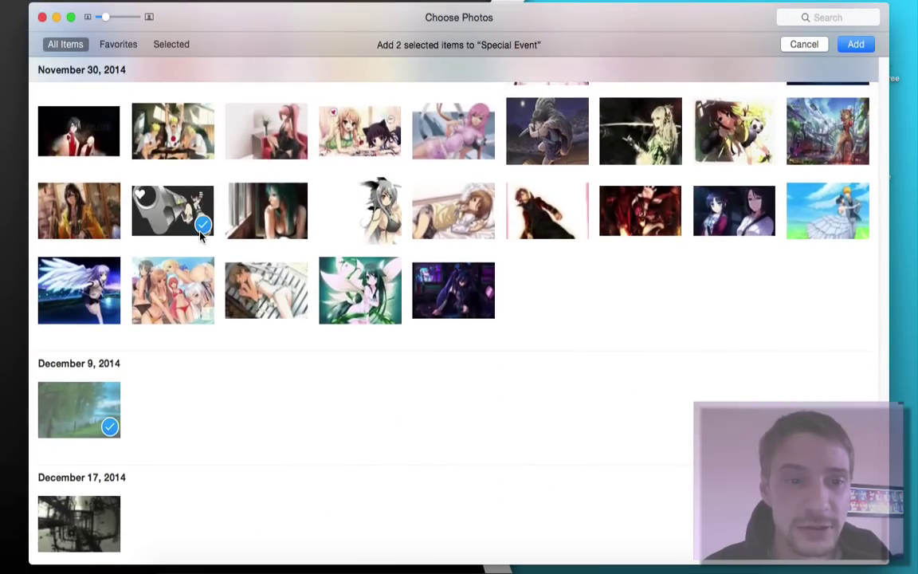
pyautogui.click(855, 43)
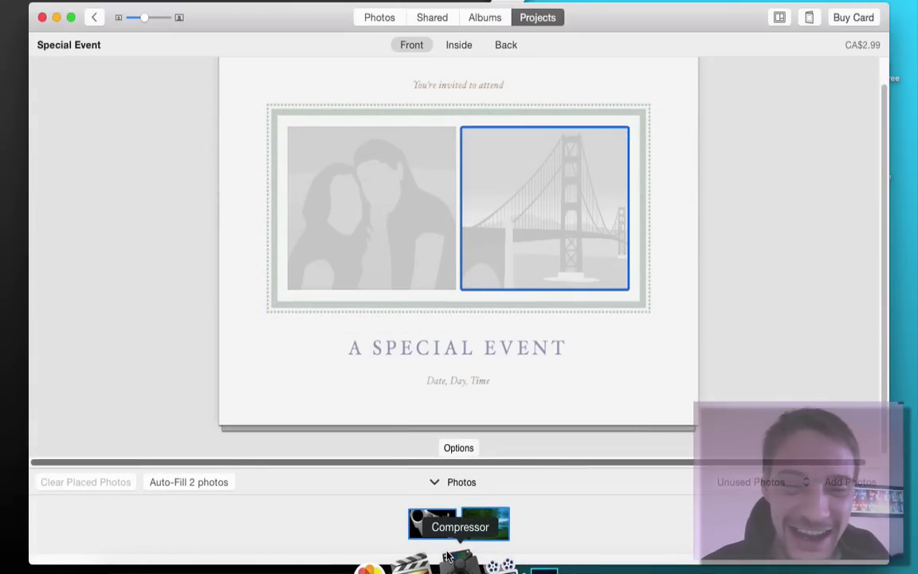
# Place the riverside photo in the left frame and the gun picture in the right frame on the card's front
pyautogui.rightClick(470, 566)
pyautogui.click(663, 505)
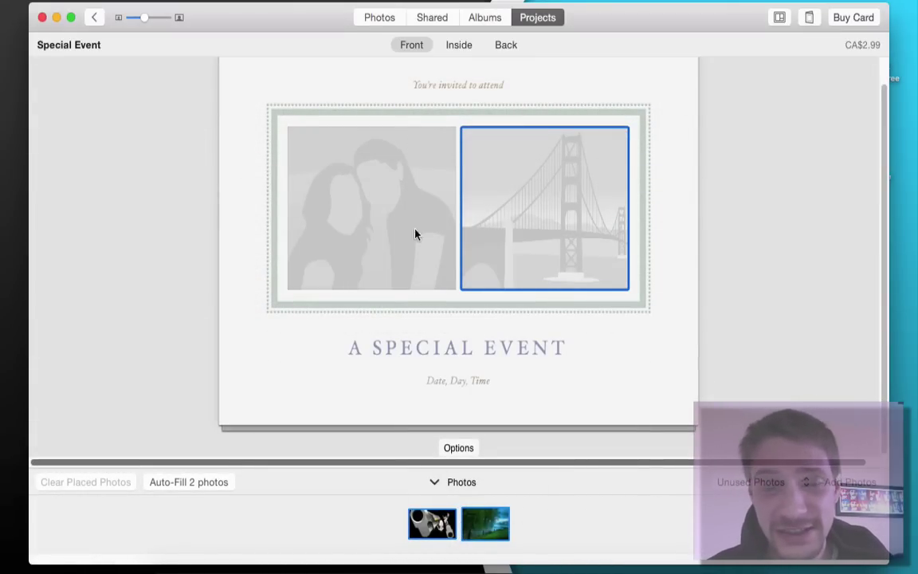
pyautogui.moveTo(486, 524); pyautogui.dragTo(427, 177)
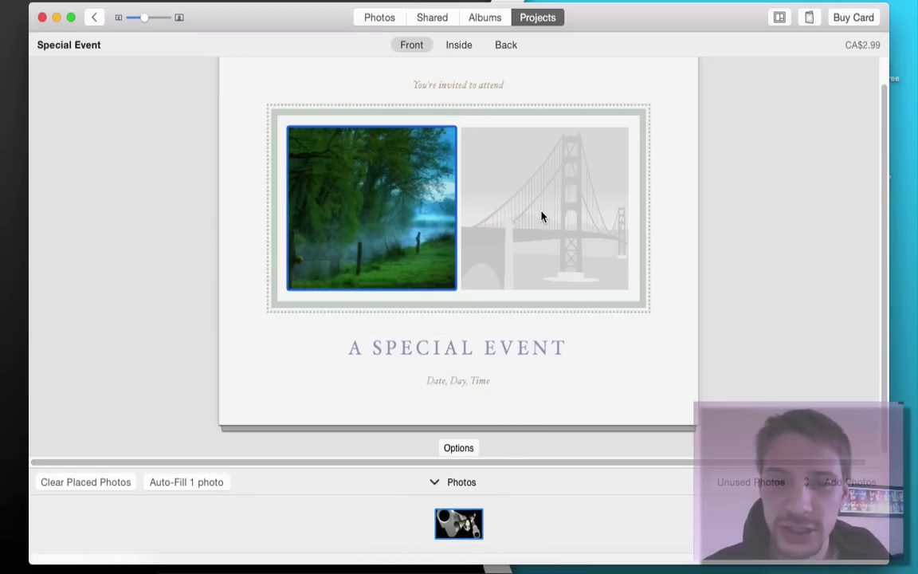
pyautogui.moveTo(454, 522); pyautogui.dragTo(500, 204)
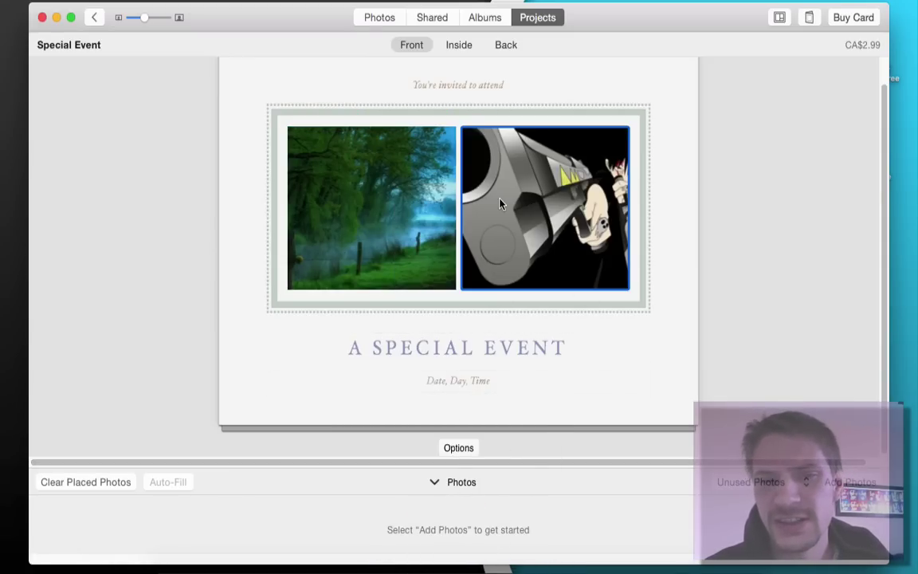
# Replace the card's "A SPECIAL EVENT" title with "happy me day" and look through the available fonts, keeping Hoefler Text
pyautogui.doubleClick(449, 347)
pyautogui.tripleClick(449, 347)
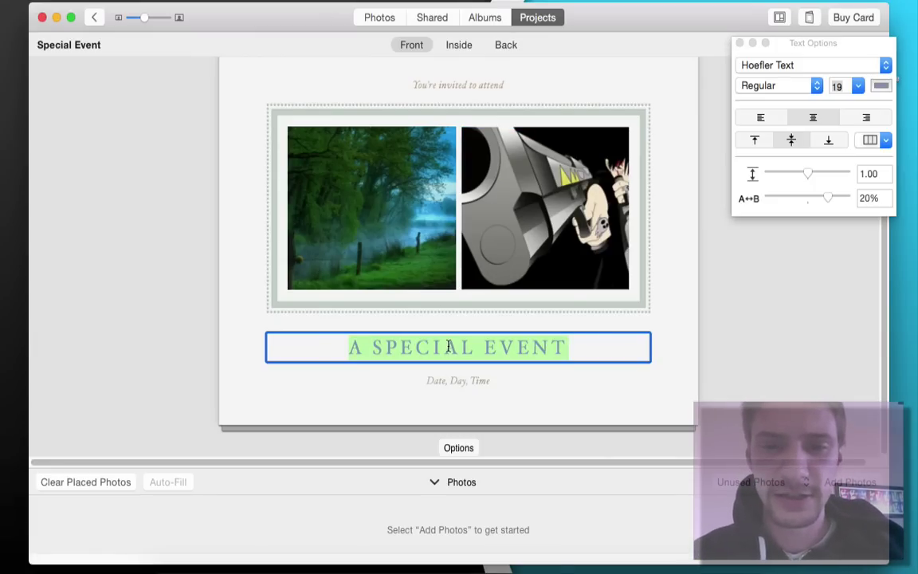
pyautogui.write('hap')
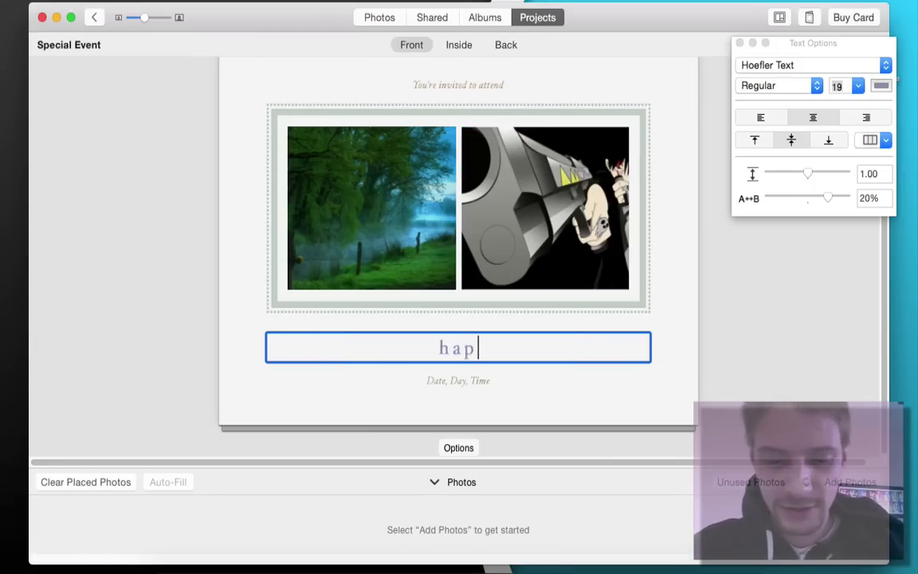
pyautogui.write('py me day')
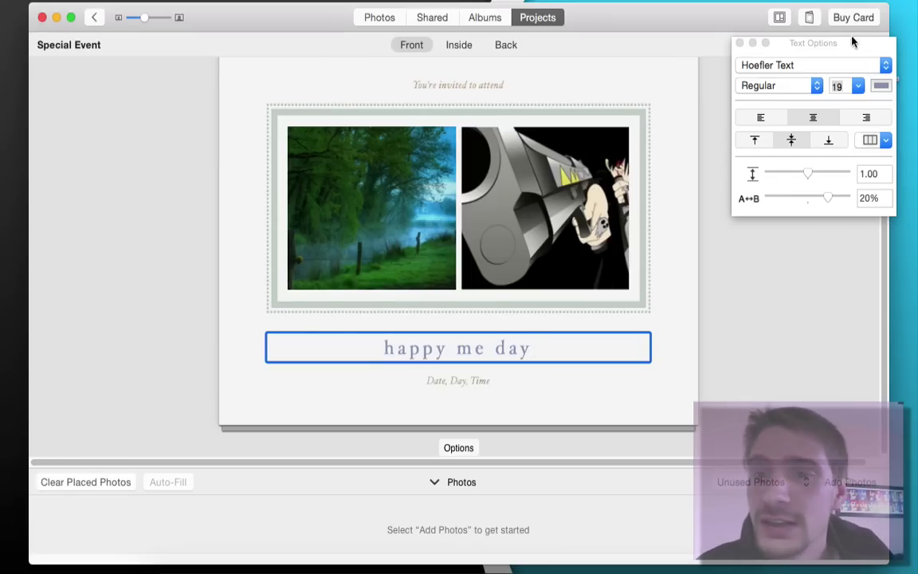
pyautogui.click(844, 65)
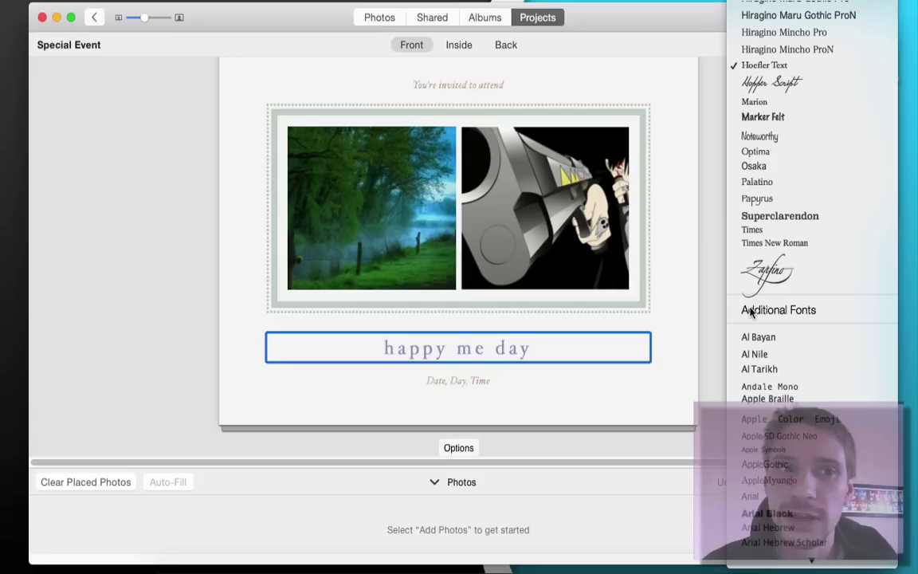
pyautogui.click(713, 117)
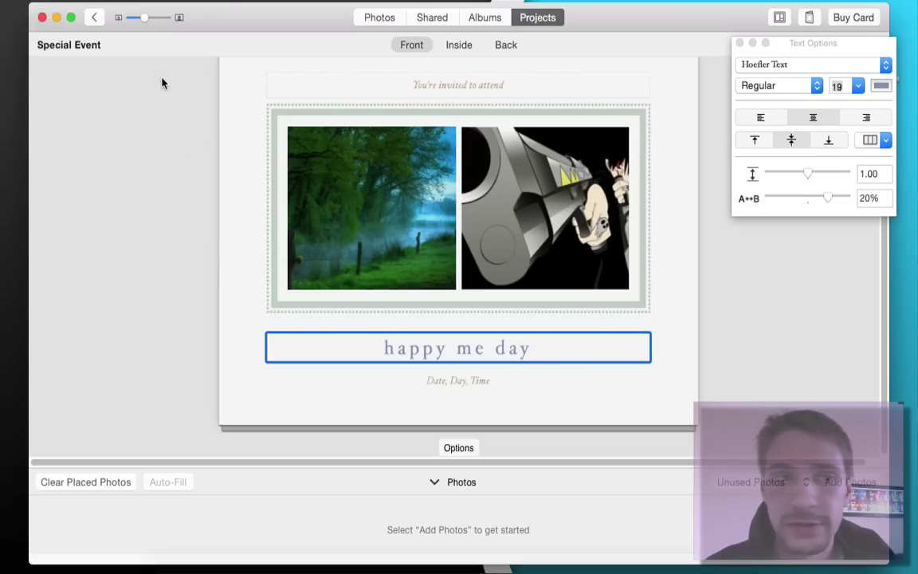
# Leave the card editor and delete the Special Event project
pyautogui.click(93, 21)
pyautogui.press('Delete')
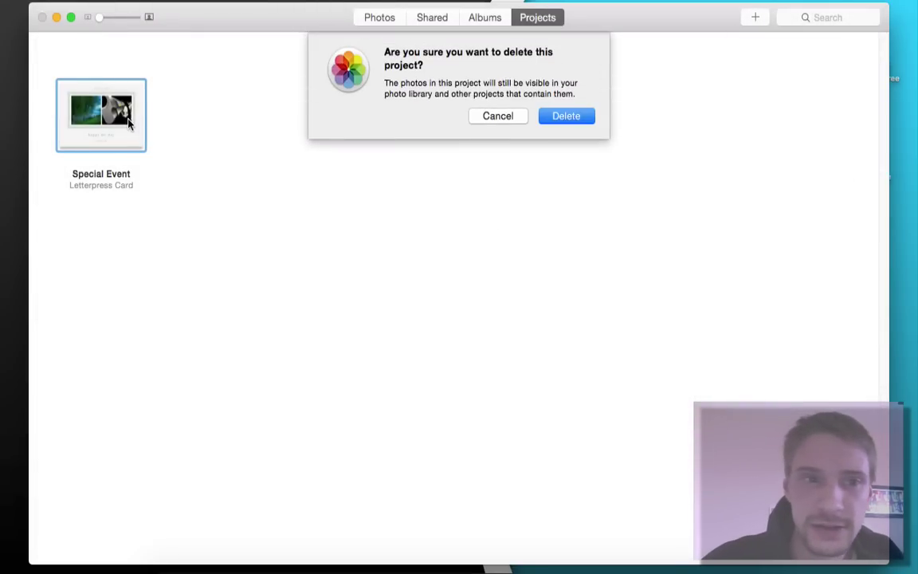
pyautogui.click(570, 117)
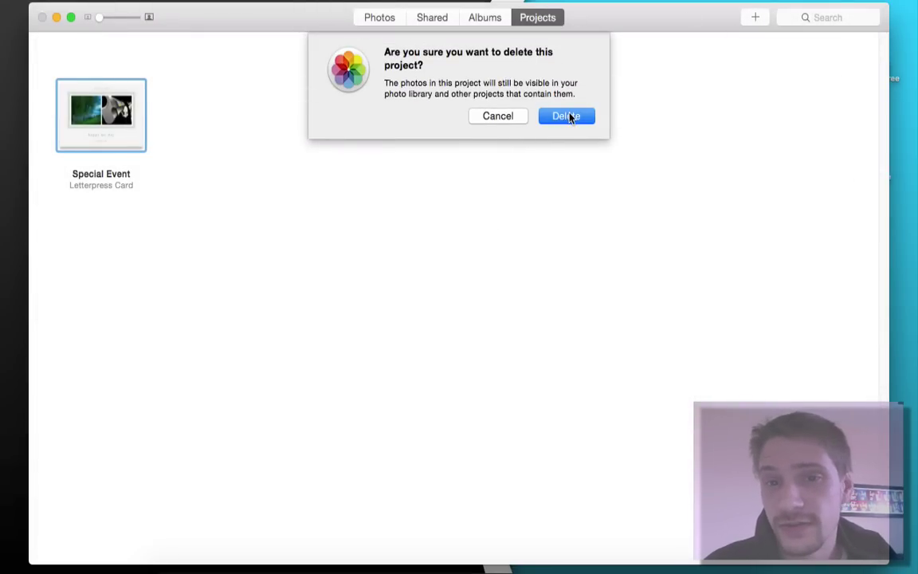
# Open the Last Import album and look through its photos from end to end with smaller thumbnails
pyautogui.click(479, 18)
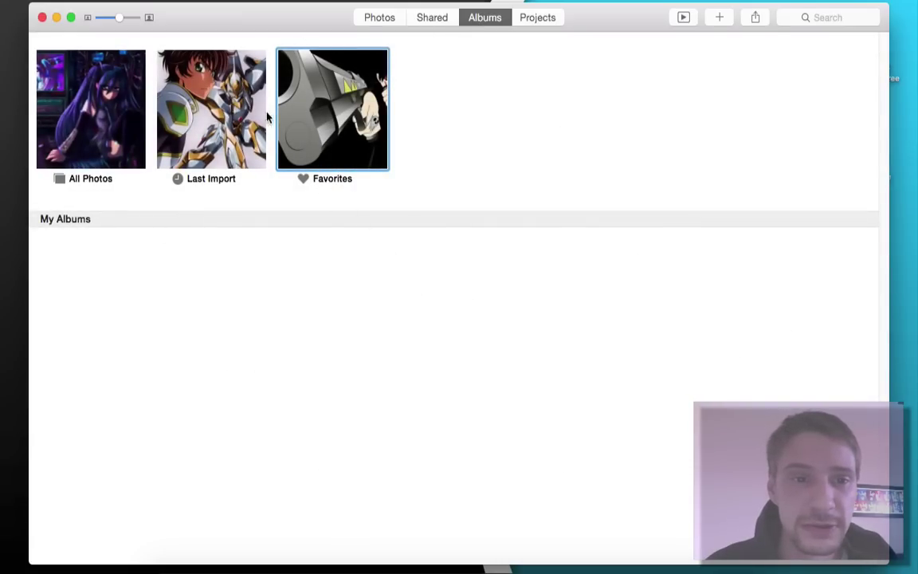
pyautogui.click(171, 107)
pyautogui.doubleClick(172, 107)
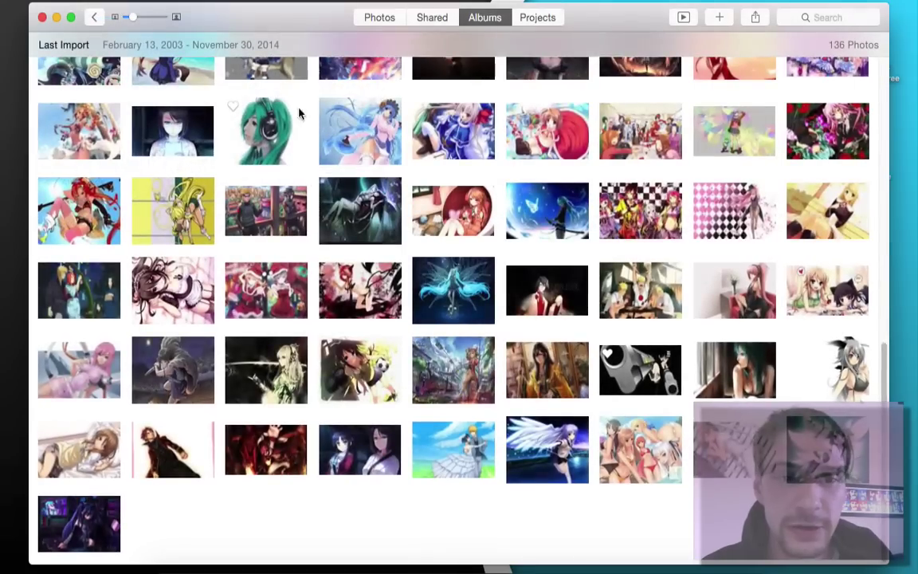
pyautogui.scroll(15, 590, 266)
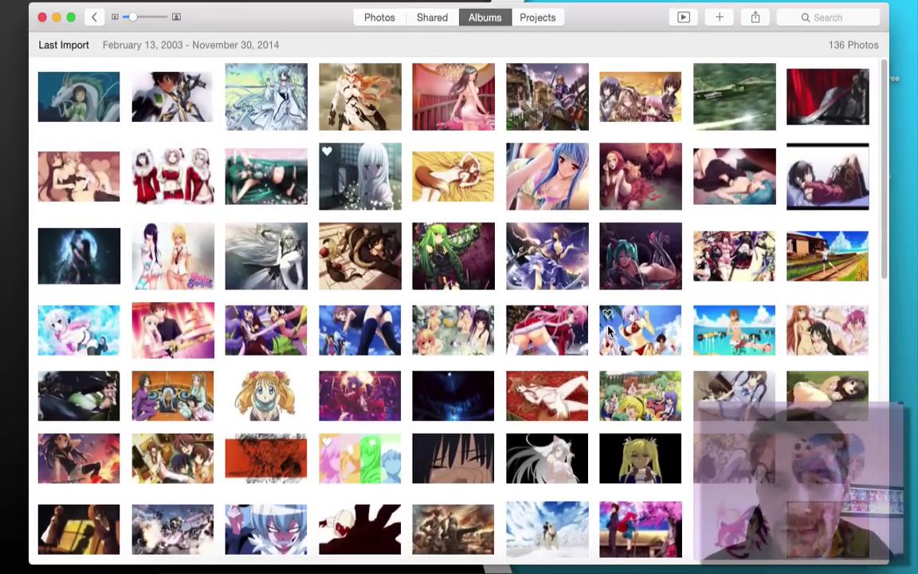
pyautogui.scroll(-15, 607, 330)
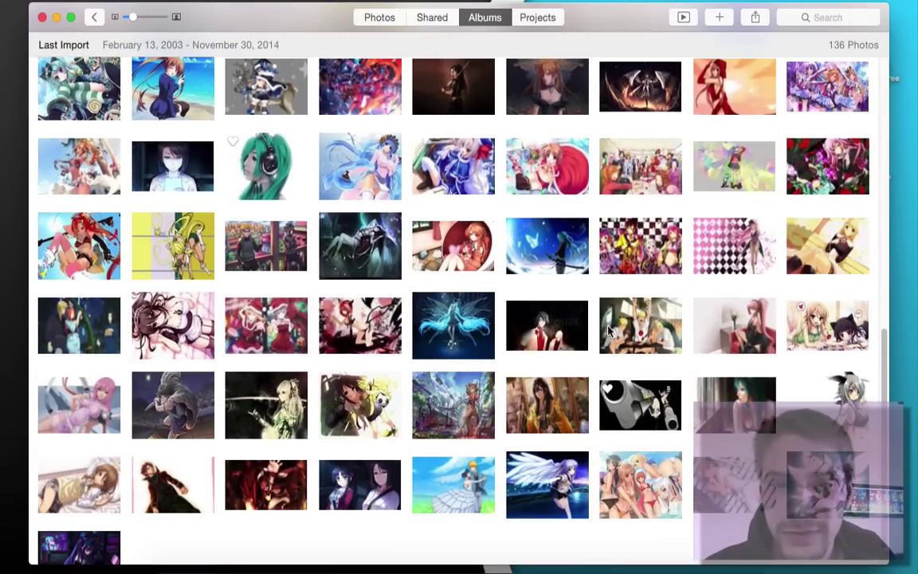
pyautogui.press('super+minus')
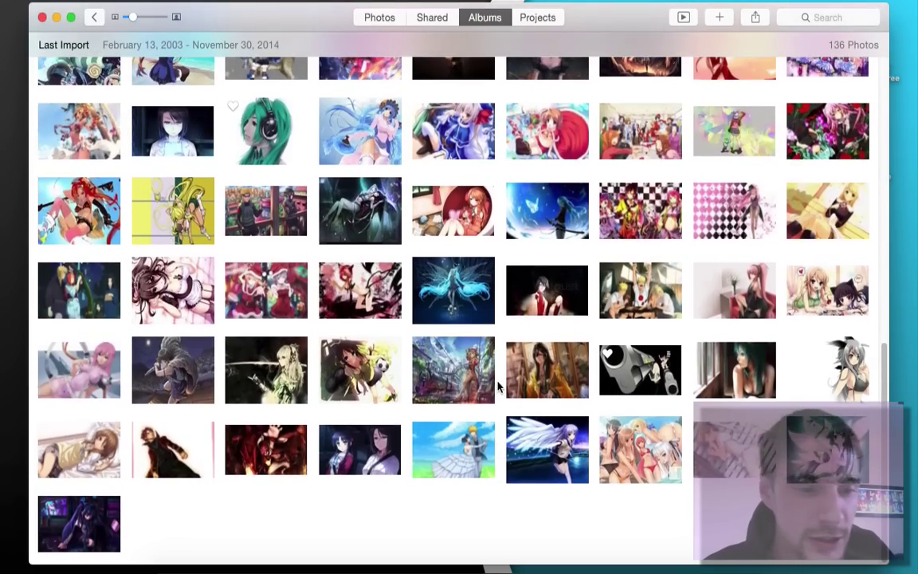
pyautogui.scroll(10, 271, 311)
pyautogui.scroll(-9, 319, 305)
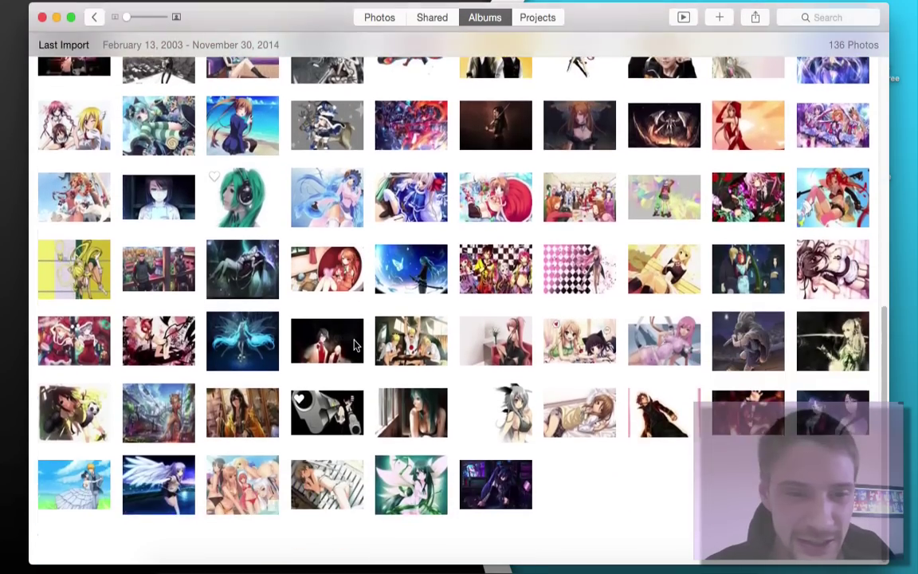
pyautogui.scroll(9, 318, 305)
pyautogui.scroll(-5, 354, 344)
pyautogui.scroll(-5, 355, 345)
# View the green-haired headphones picture and switch among nearby photos, ending on the dark-haired character with glasses
pyautogui.doubleClick(226, 416)
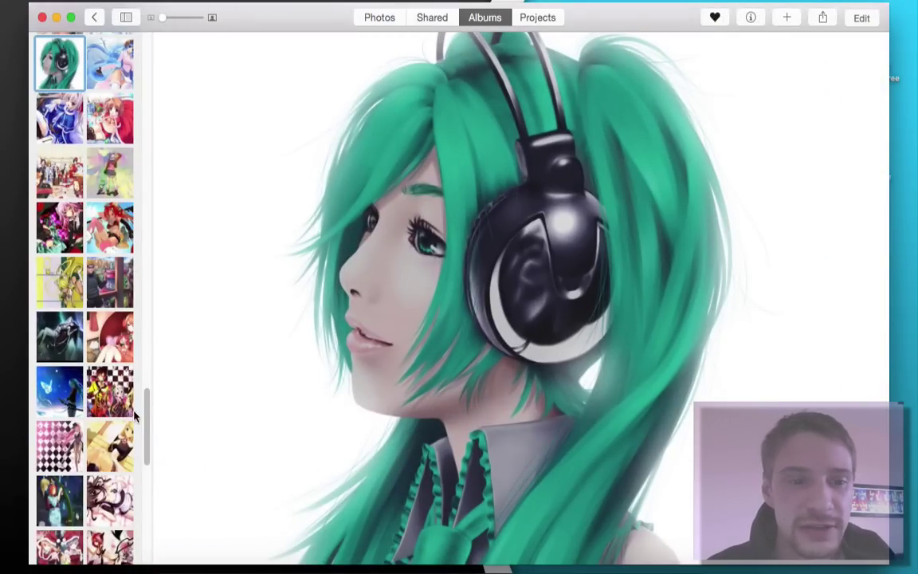
pyautogui.scroll(5, 65, 180)
pyautogui.click(65, 180)
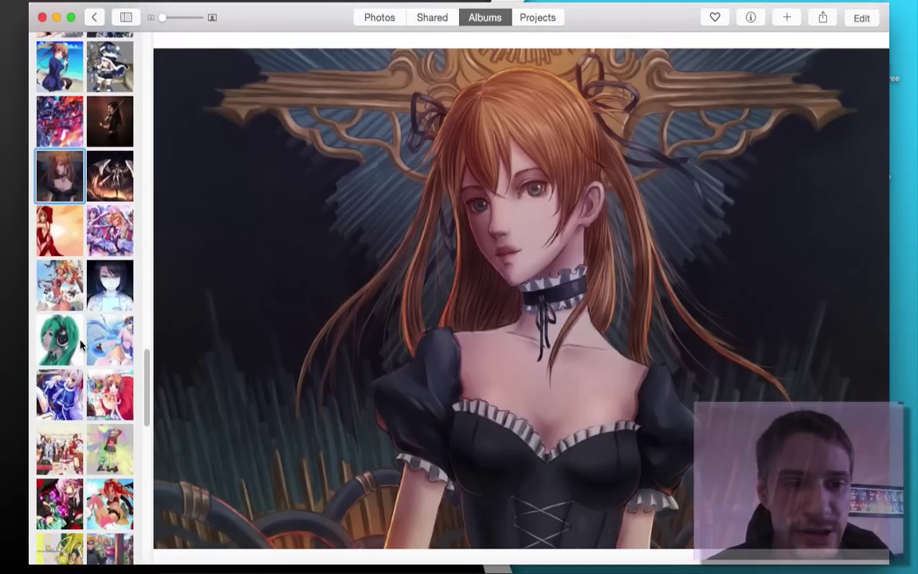
pyautogui.click(81, 344)
pyautogui.click(92, 279)
# Toggle the thumbnail sidebar beside the open photo several times, leaving it hidden
pyautogui.click(125, 17)
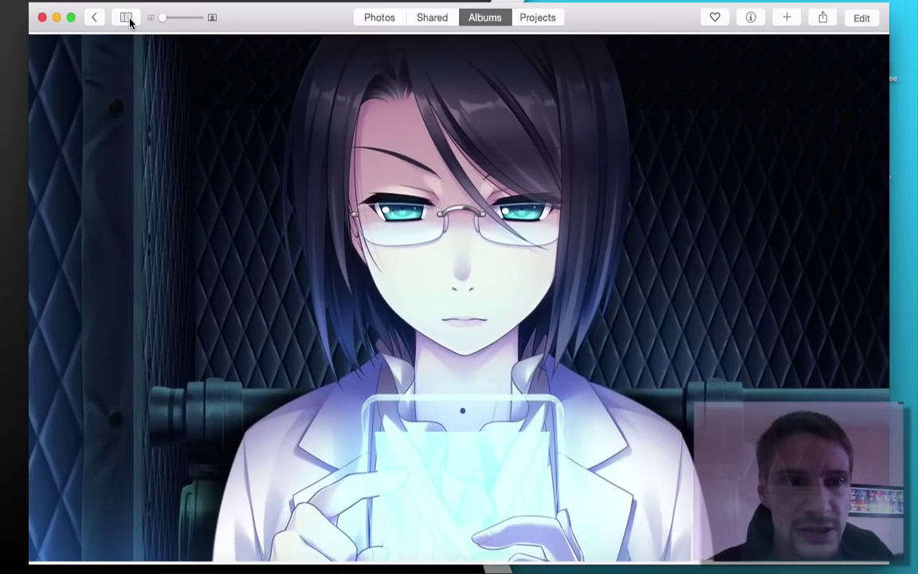
pyautogui.click(128, 18)
pyautogui.click(127, 18)
pyautogui.click(127, 18)
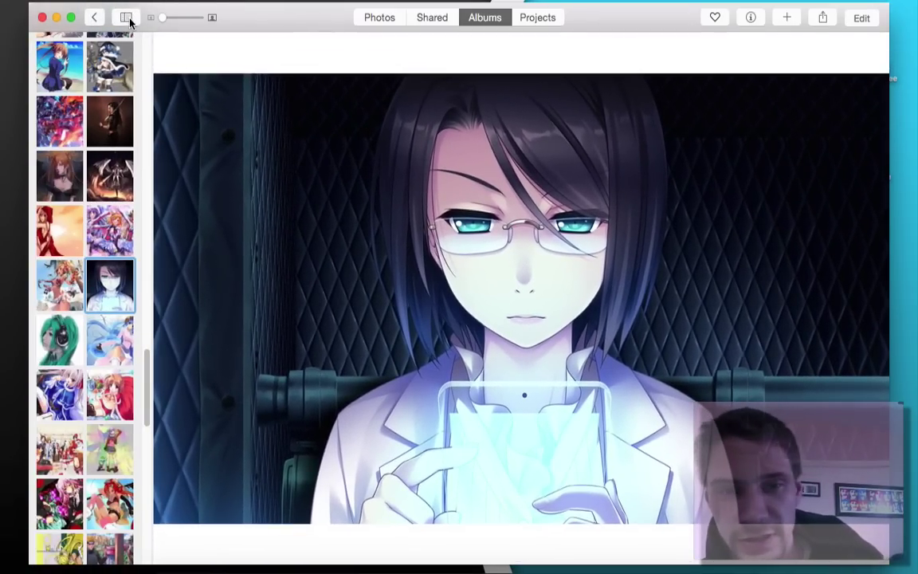
pyautogui.click(128, 18)
# Page forward through the album and back to the green-haired headphones picture, and mark it as a favorite
pyautogui.press('Right')
pyautogui.press('Right')
pyautogui.press('Right')
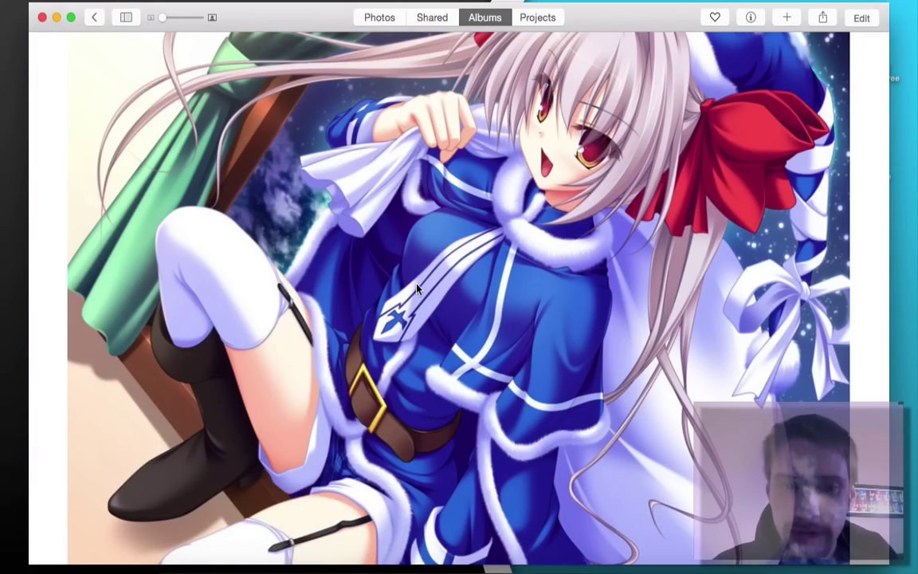
pyautogui.press('Left')
pyautogui.press('Left')
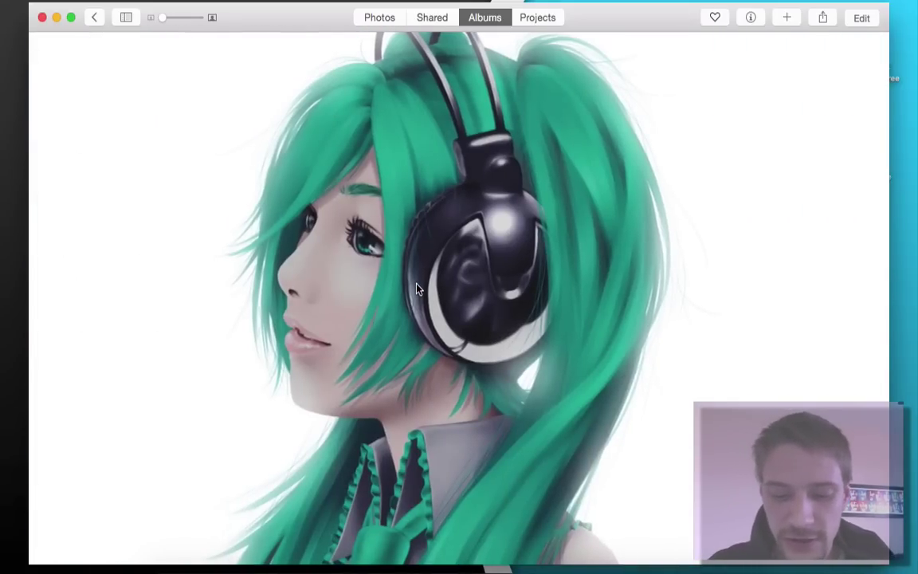
pyautogui.press('.')
pyautogui.hscroll(-2, 416, 289)
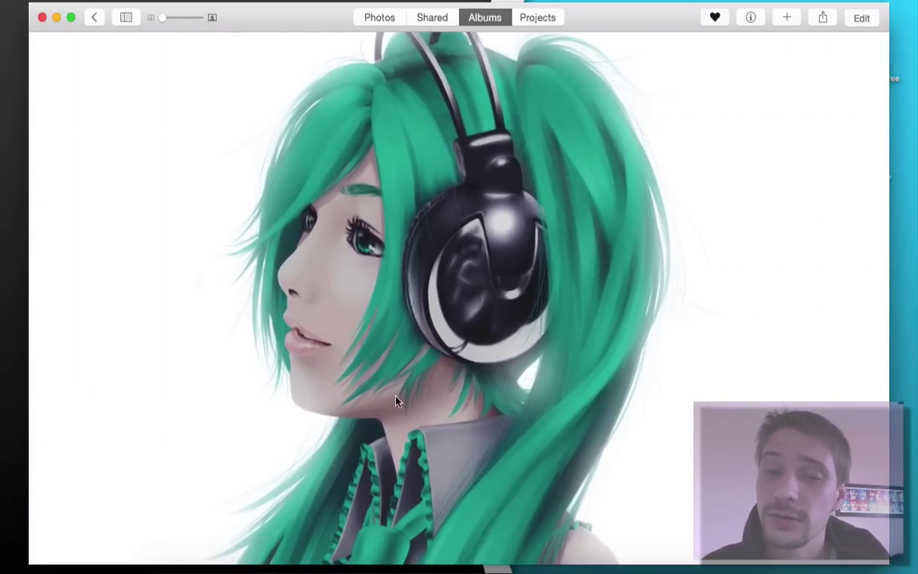
# Open the headphones picture for editing in full screen and apply the automatic Enhance correction
pyautogui.click(868, 21)
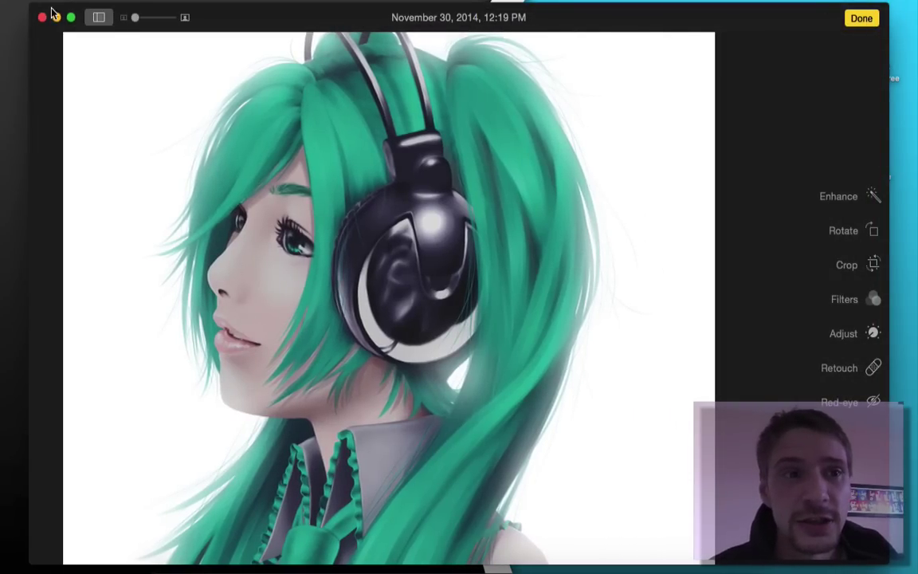
pyautogui.click(70, 17)
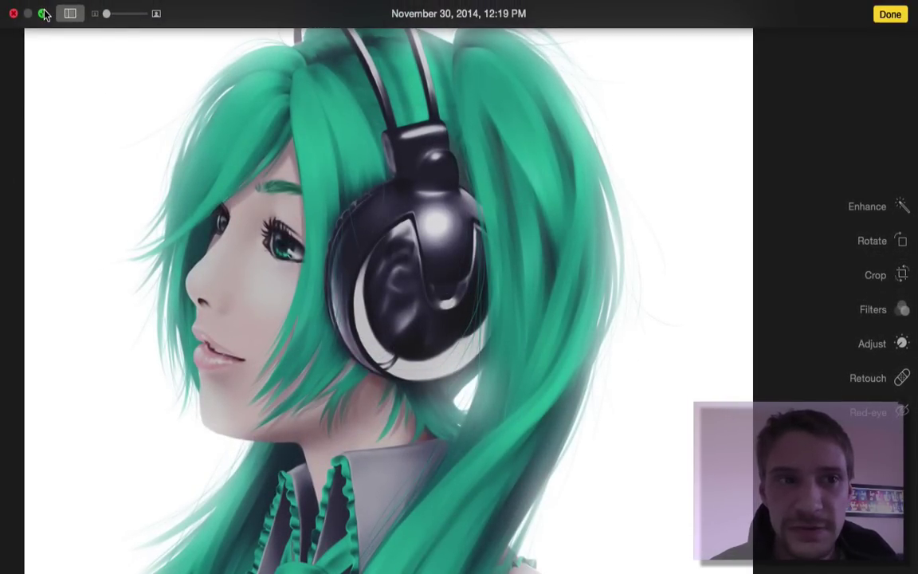
pyautogui.click(44, 13)
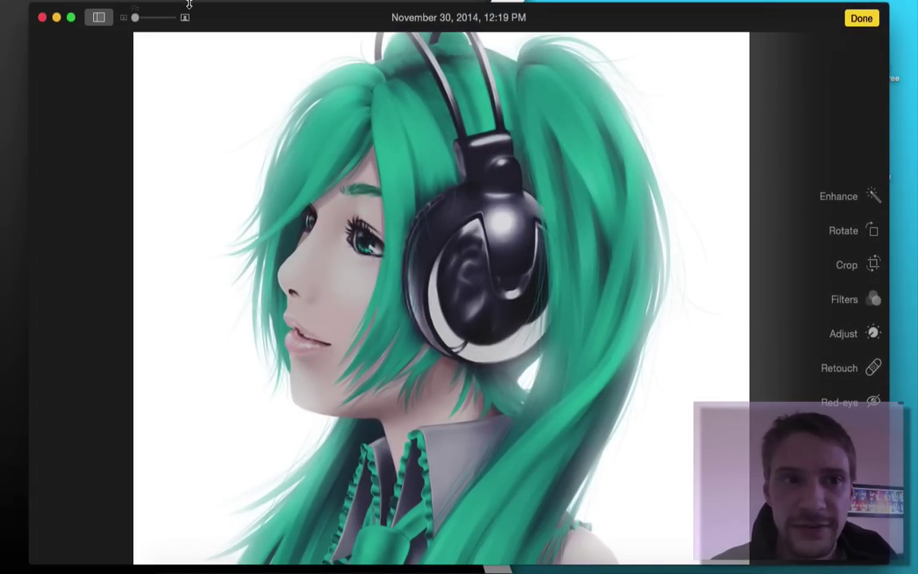
pyautogui.click(71, 16)
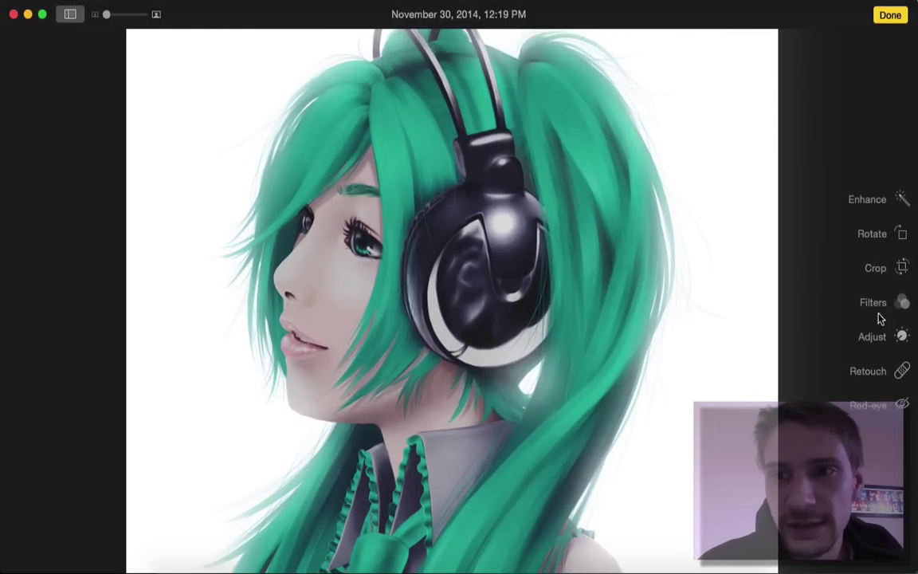
pyautogui.click(902, 200)
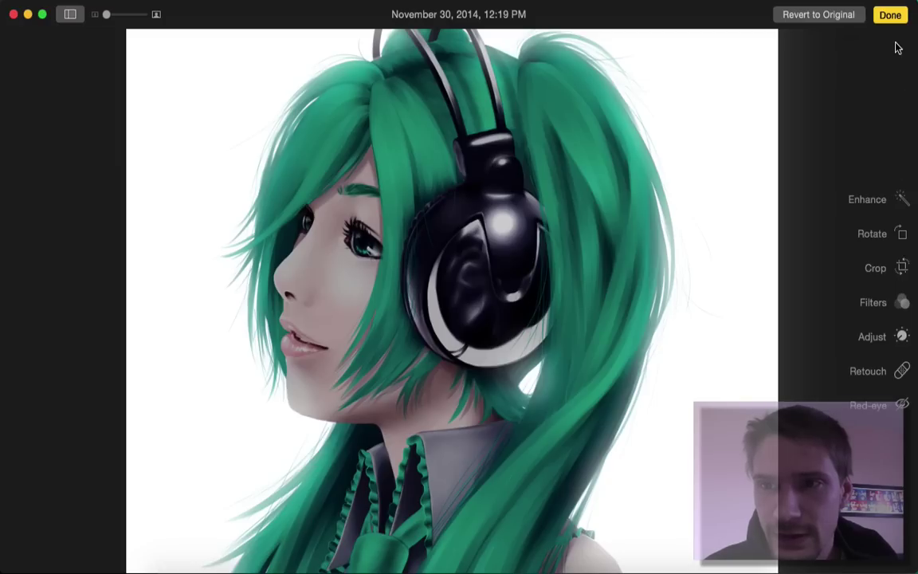
# Compare the headphones picture with and without Enhance by alternately reverting it and reapplying the correction, ending on the original
pyautogui.click(832, 19)
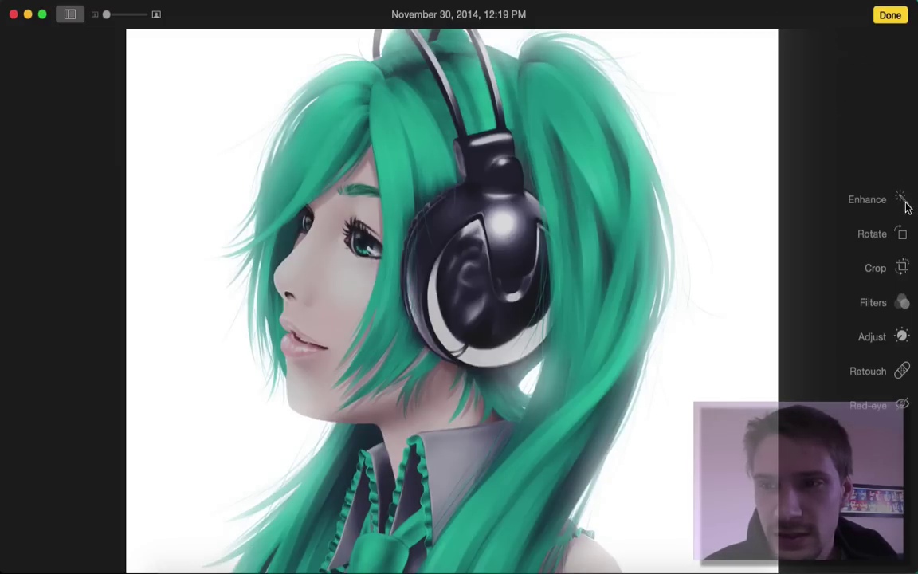
pyautogui.click(904, 200)
pyautogui.click(832, 19)
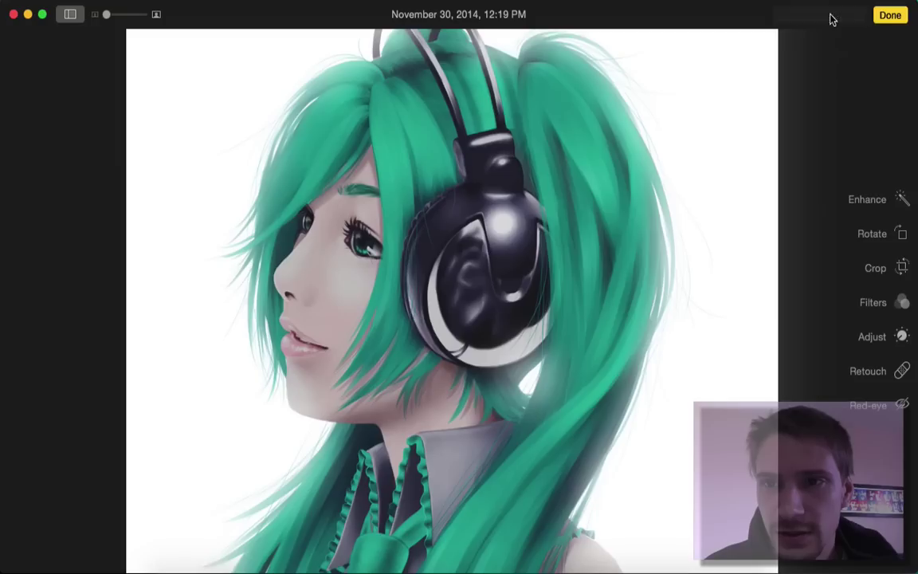
pyautogui.click(904, 199)
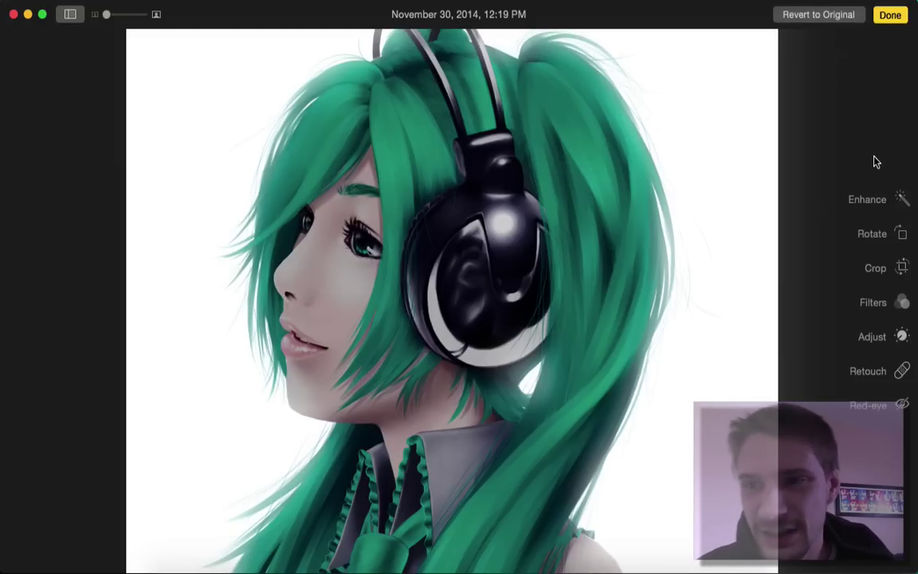
pyautogui.click(814, 21)
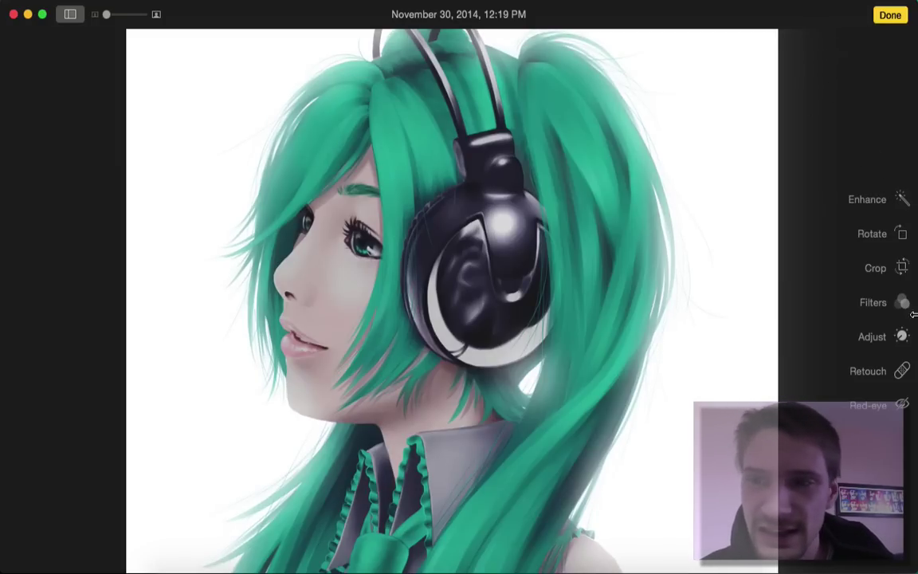
pyautogui.click(903, 200)
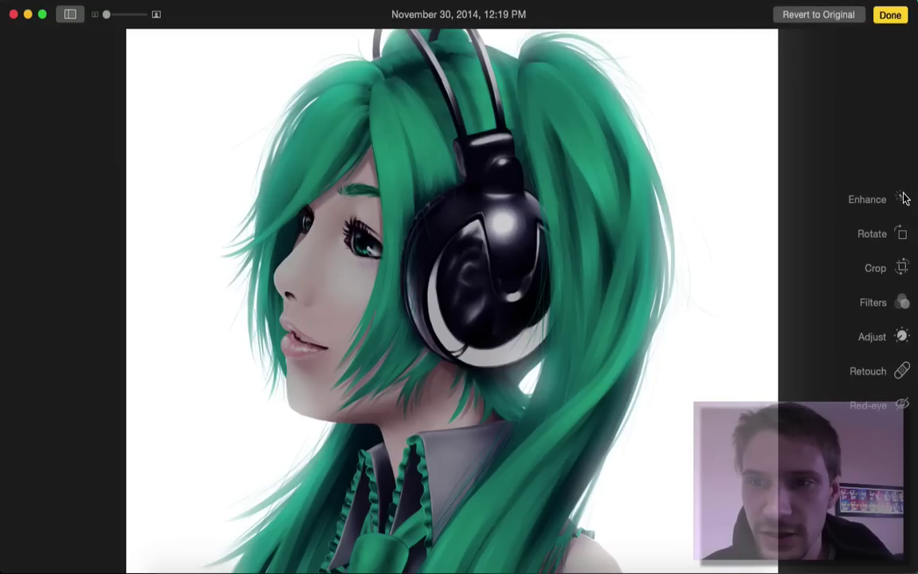
pyautogui.click(842, 17)
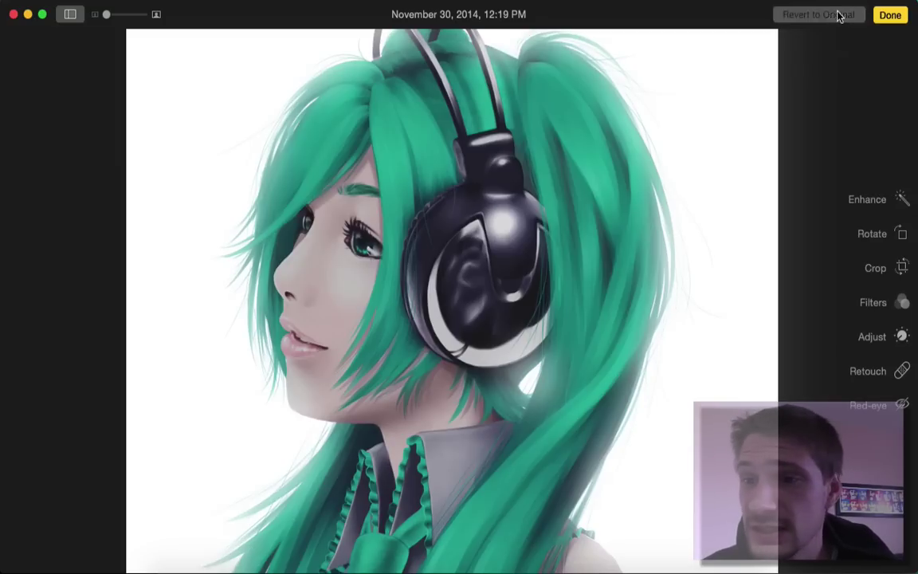
# Rotate the headphones picture through repeated quarter turns until it is back in its upright orientation
pyautogui.click(903, 235)
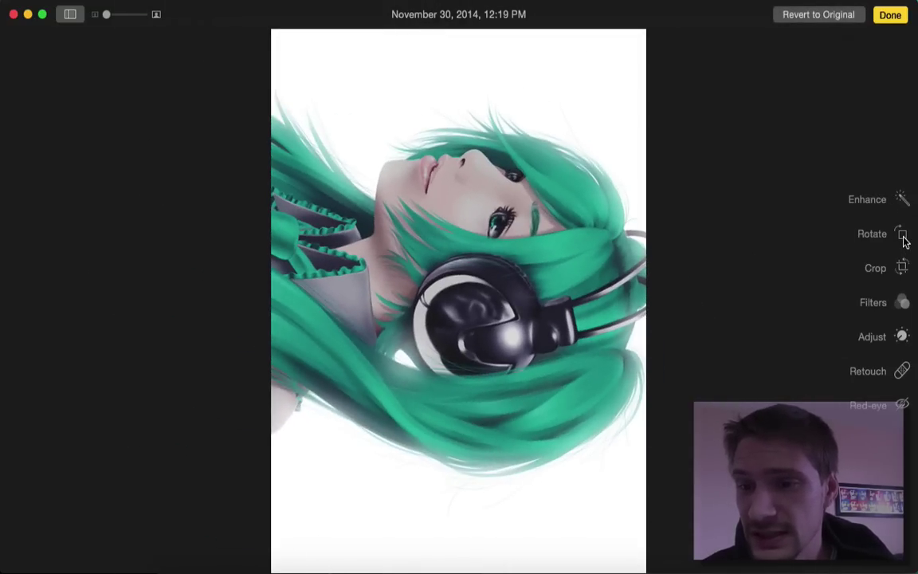
pyautogui.click(903, 235)
pyautogui.click(903, 236)
pyautogui.click(902, 235)
pyautogui.click(902, 235)
pyautogui.click(903, 235)
pyautogui.click(903, 235)
pyautogui.click(902, 235)
pyautogui.click(902, 235)
pyautogui.click(902, 235)
pyautogui.click(903, 235)
pyautogui.click(902, 235)
pyautogui.click(903, 236)
pyautogui.click(903, 235)
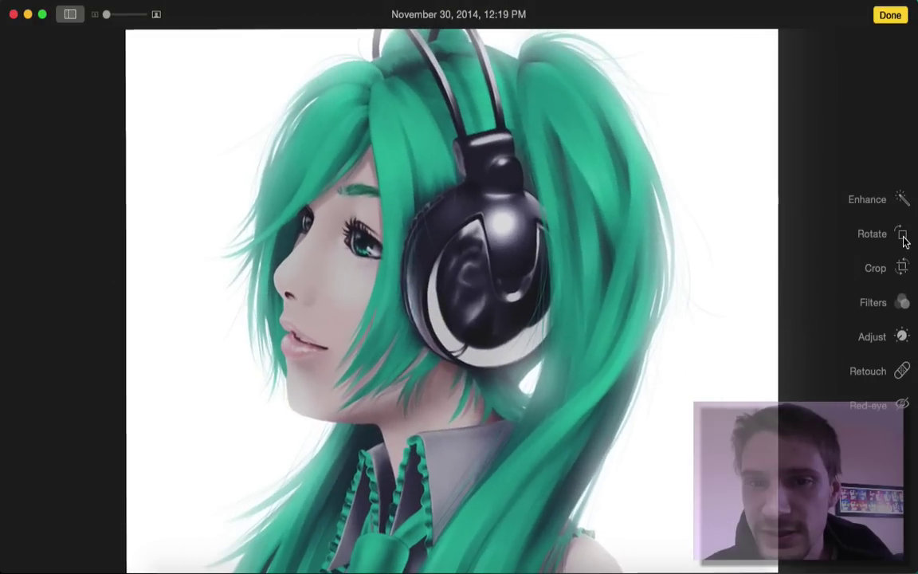
# Try several filters on the headphones picture, including Instant and Chrome, and apply the Process filter
pyautogui.click(902, 303)
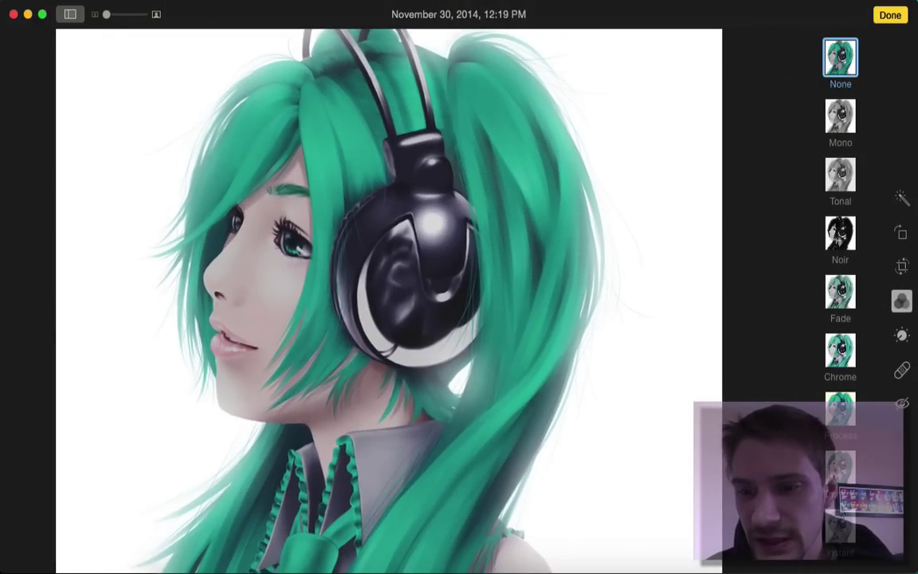
pyautogui.click(841, 466)
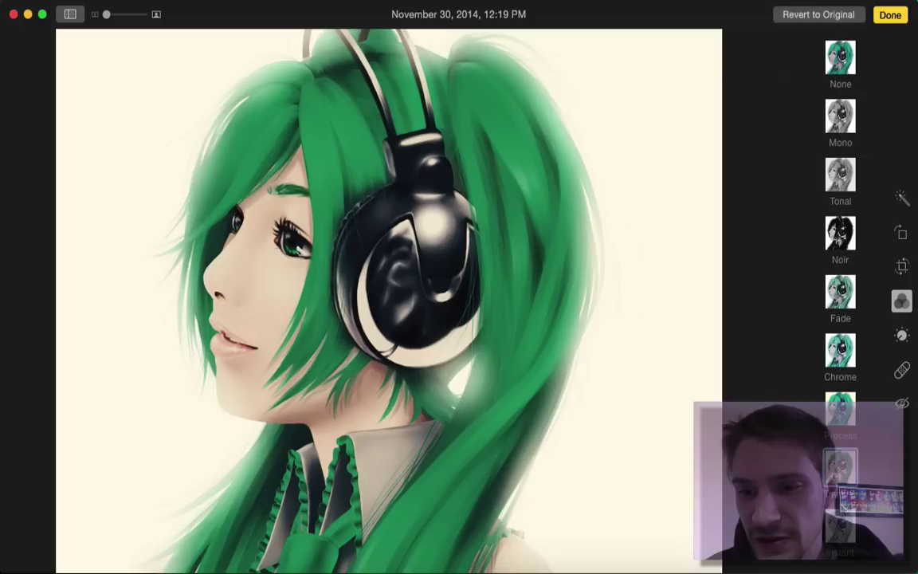
pyautogui.click(838, 542)
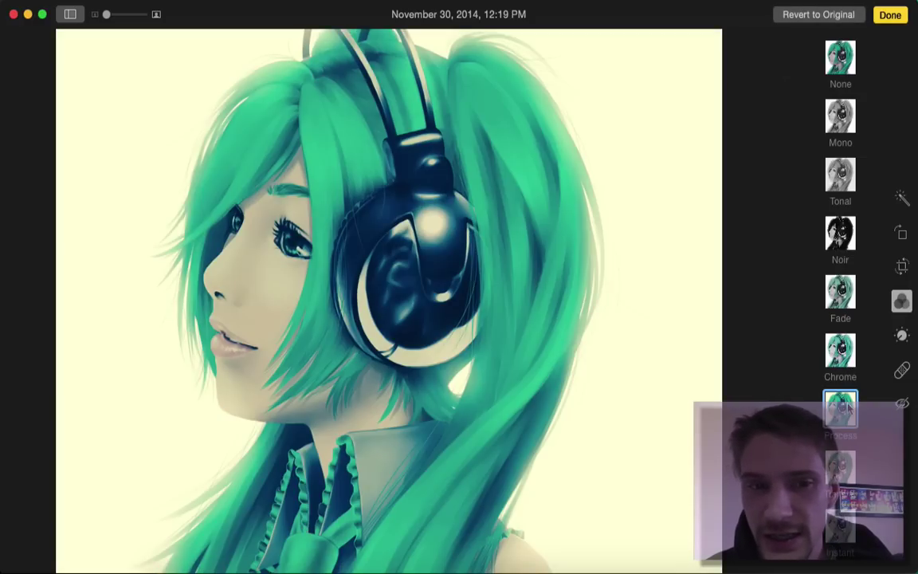
pyautogui.click(840, 408)
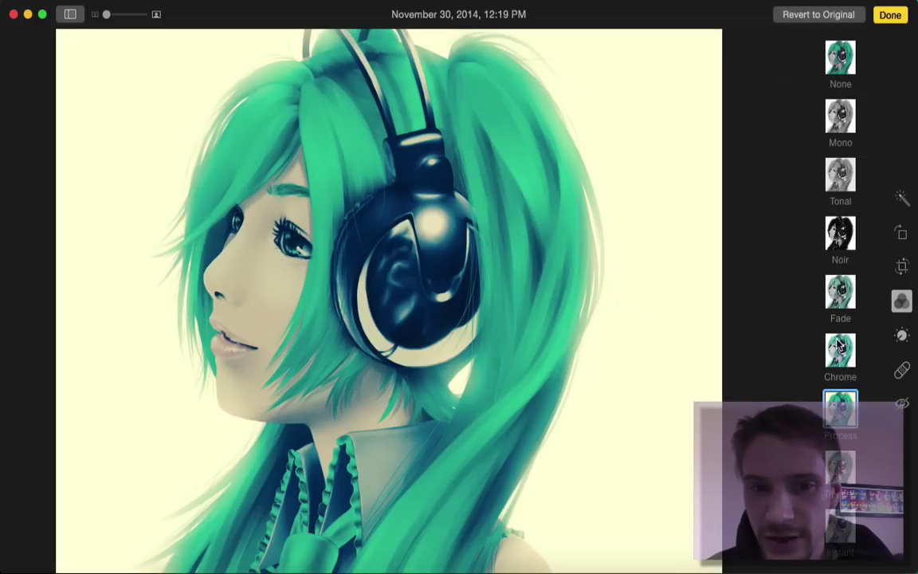
pyautogui.click(839, 344)
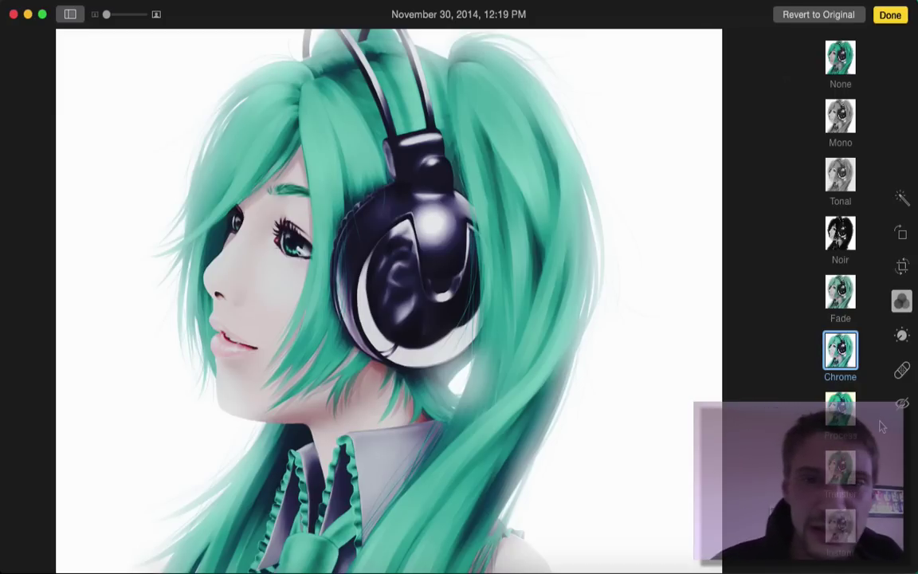
pyautogui.click(840, 408)
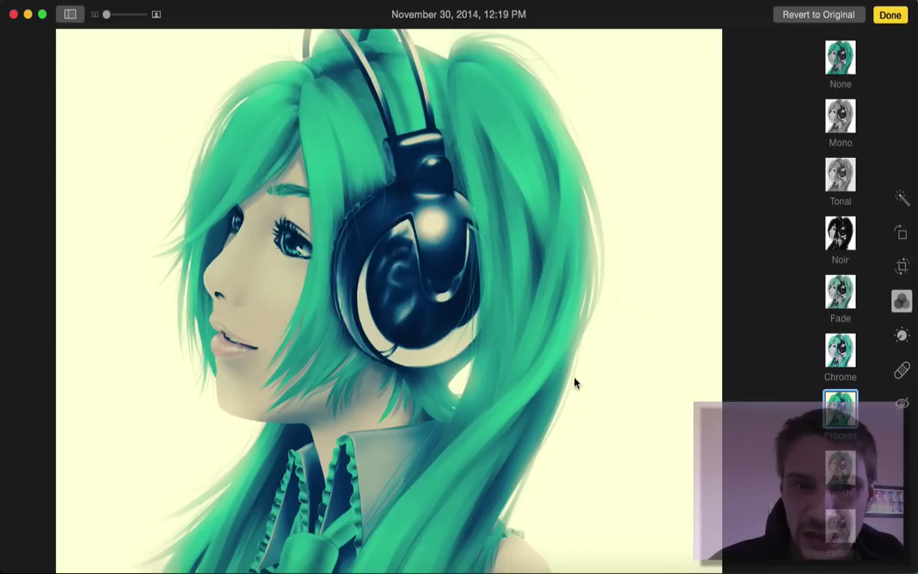
# Brighten the headphones picture by raising its Light adjustment
pyautogui.click(901, 336)
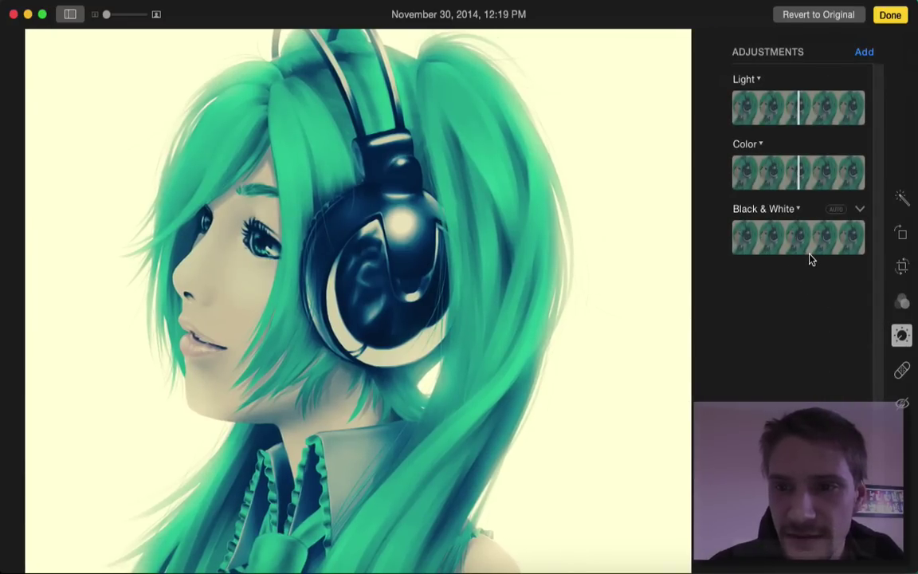
pyautogui.click(826, 120)
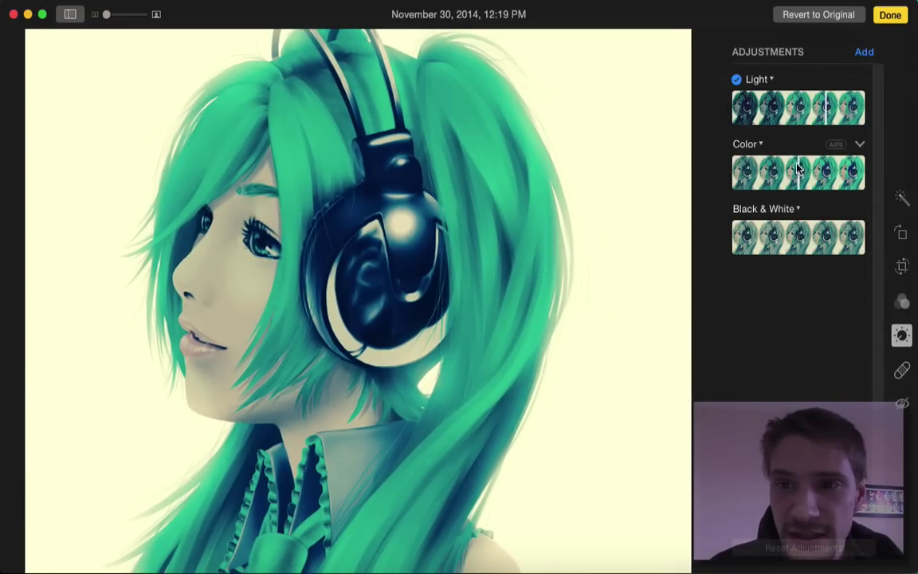
pyautogui.scroll(-1, 859, 204)
pyautogui.scroll(2, 859, 205)
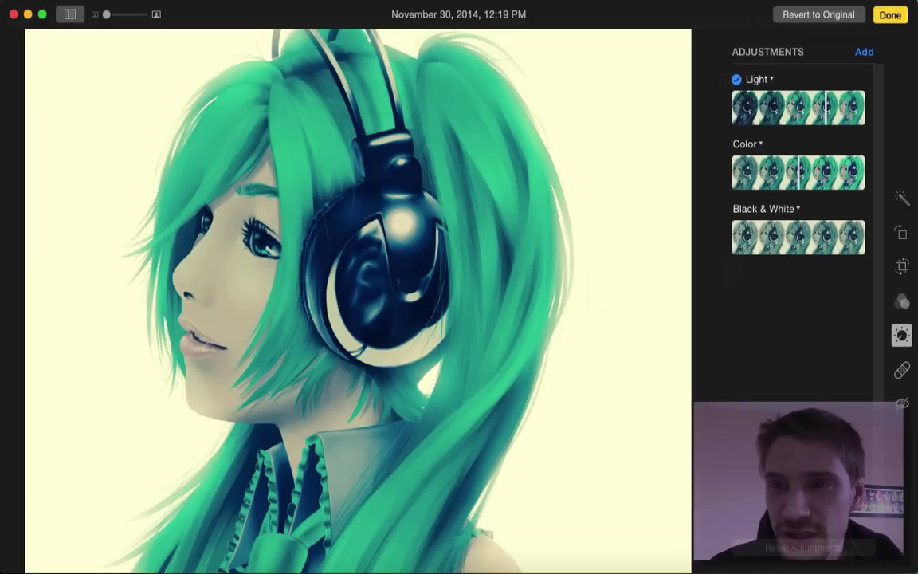
# Add a Definition adjustment to the picture and set its amount to 0.84
pyautogui.click(867, 53)
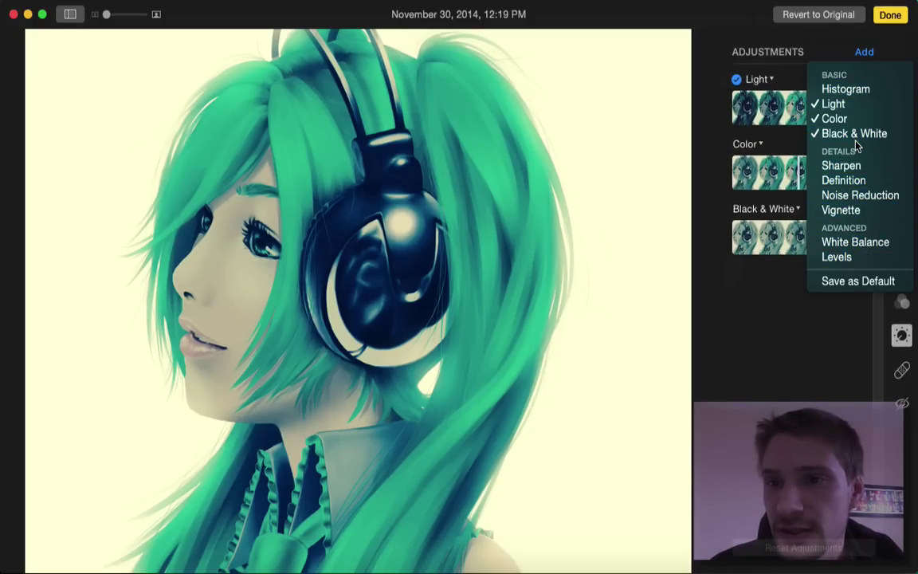
pyautogui.click(858, 181)
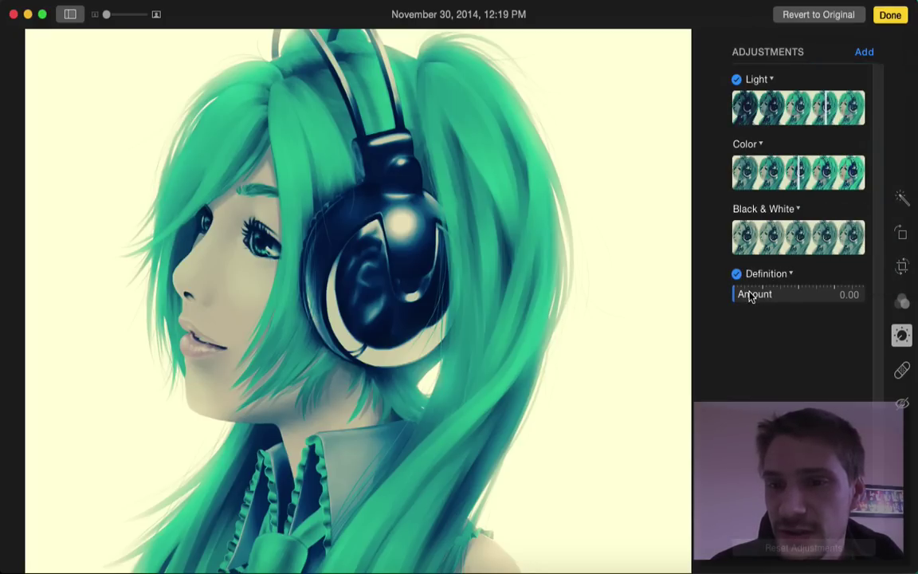
pyautogui.moveTo(736, 297); pyautogui.dragTo(843, 295)
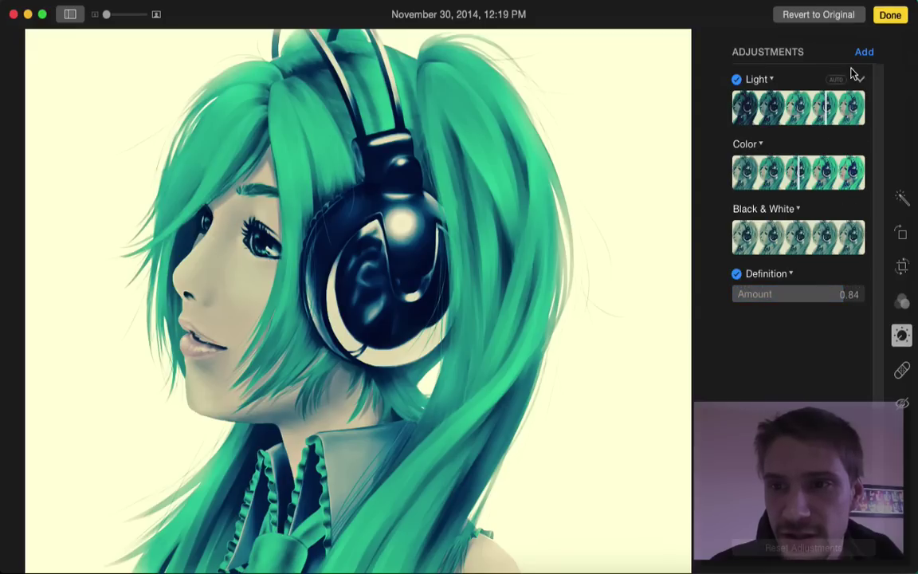
# Add a White Balance adjustment, try the Skin Tone mode, and balance the picture automatically with Neutral Gray
pyautogui.click(863, 52)
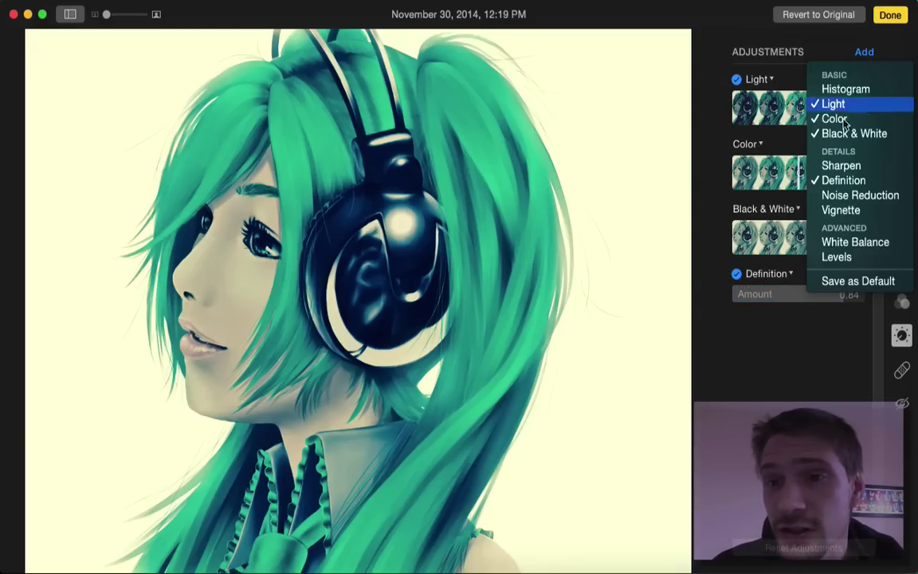
pyautogui.click(839, 246)
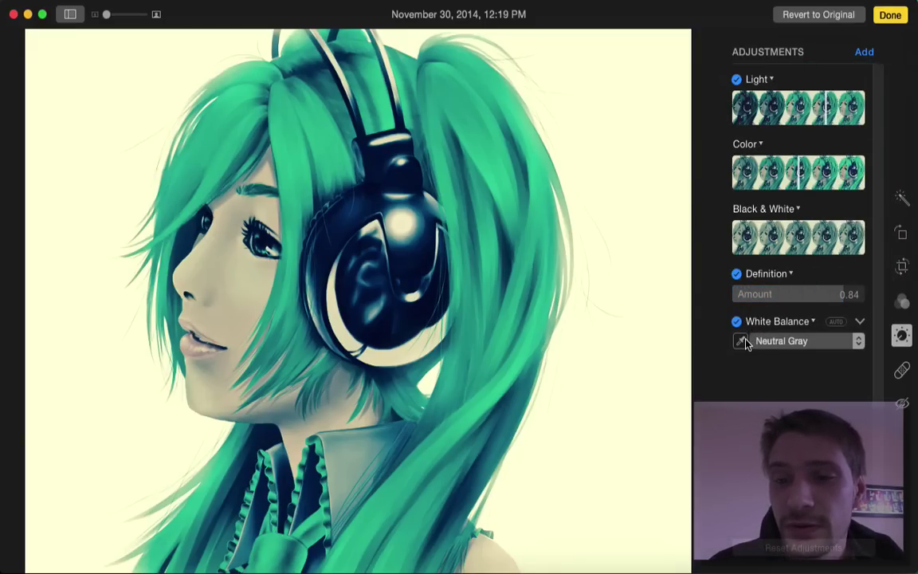
pyautogui.click(786, 344)
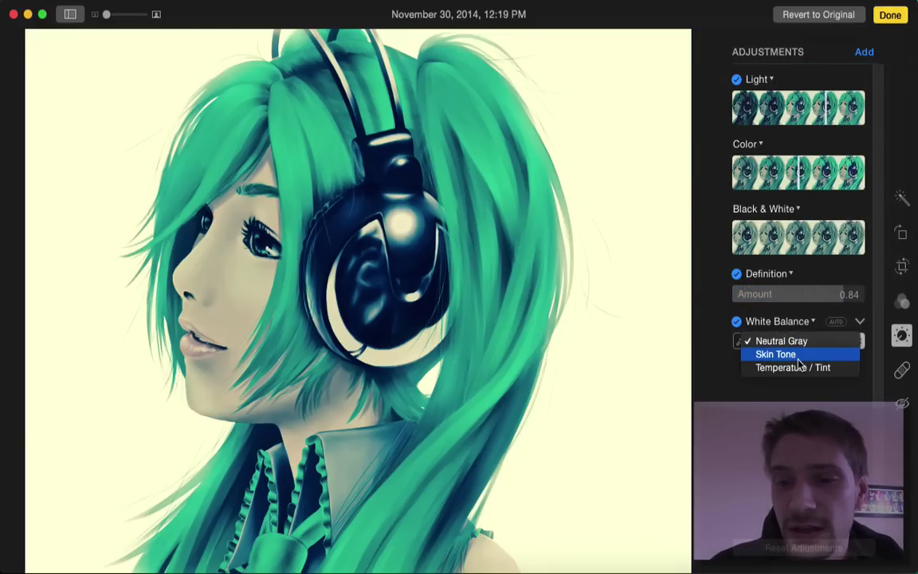
pyautogui.click(789, 353)
pyautogui.click(791, 345)
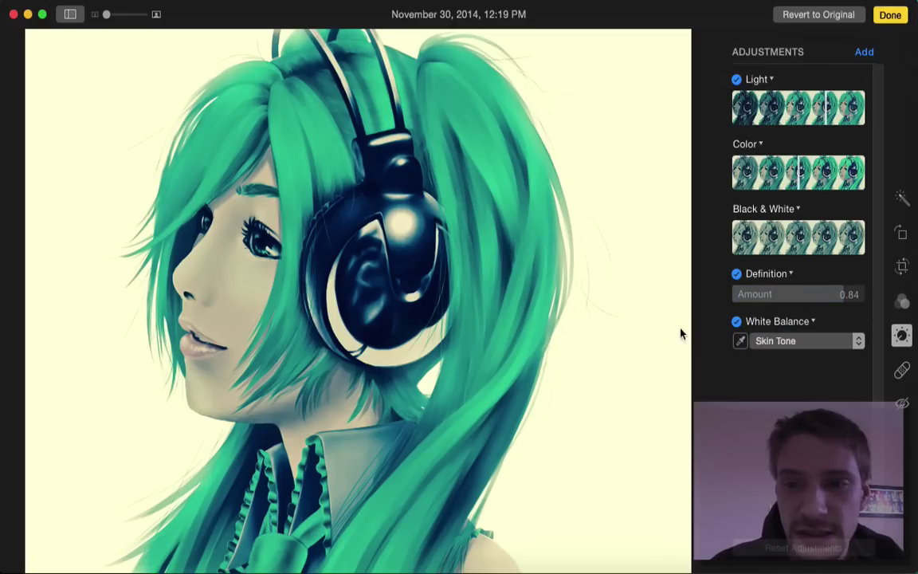
pyautogui.click(758, 341)
pyautogui.click(793, 356)
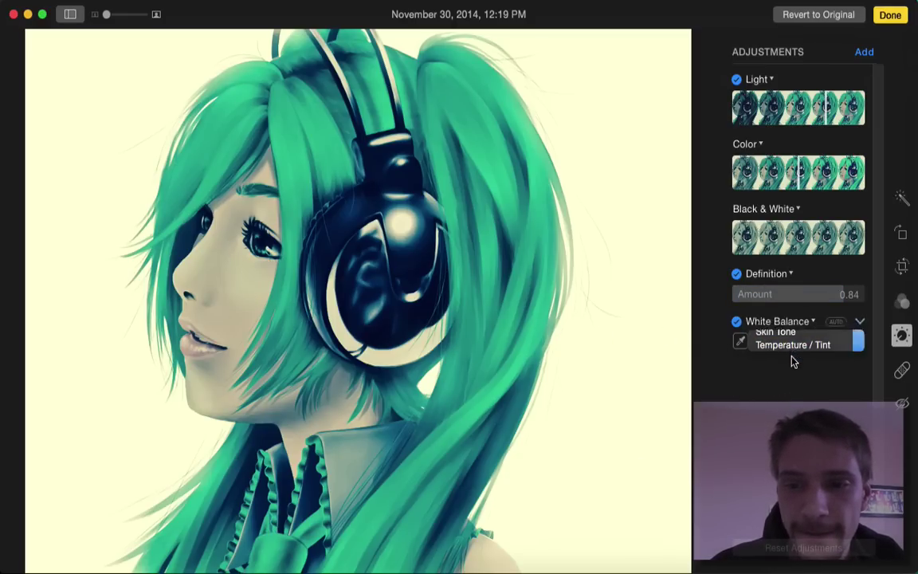
pyautogui.click(837, 323)
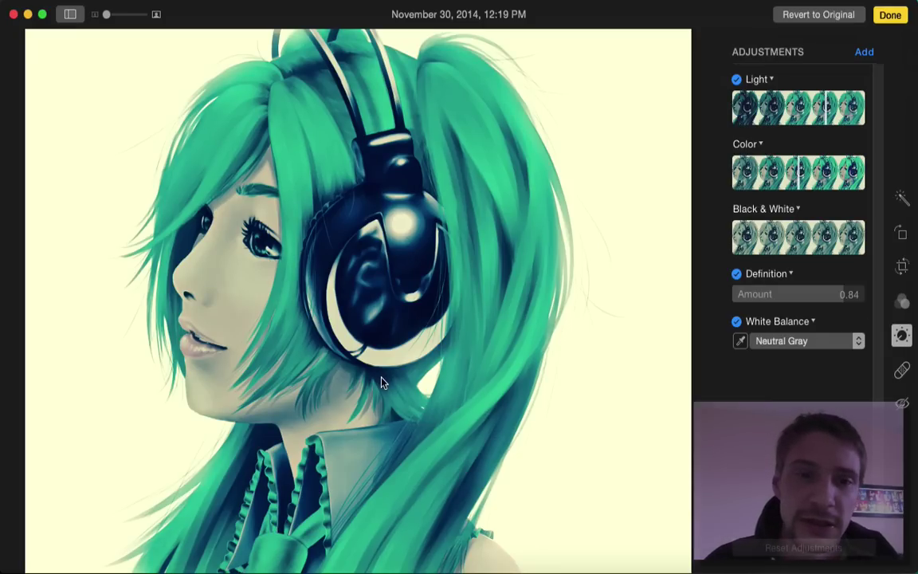
# Retouch the character's cheek and mouth with an enlarged brush, and undo the last retouch stroke
pyautogui.click(901, 371)
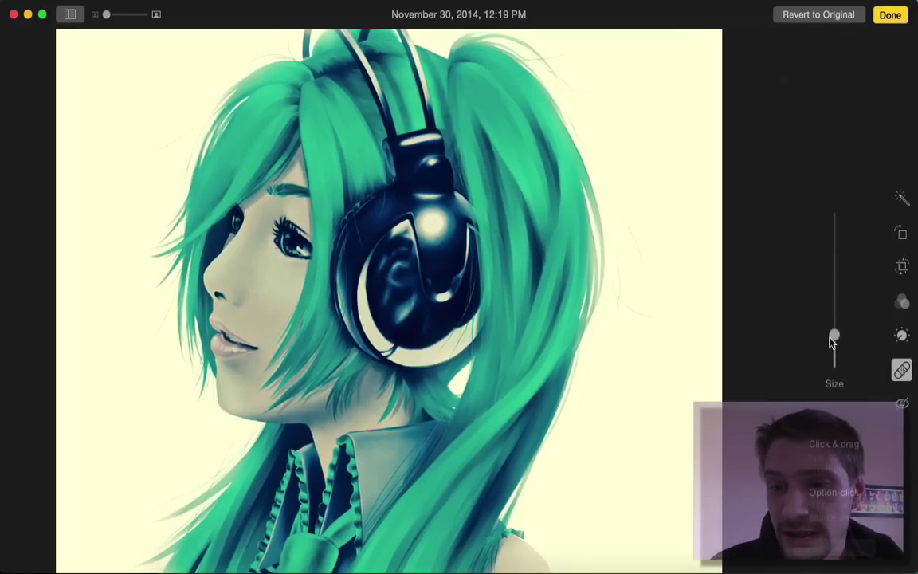
pyautogui.moveTo(834, 332)
pyautogui.mouseDown()
pyautogui.moveTo(835, 283)
pyautogui.moveTo(834, 296)
pyautogui.mouseUp()
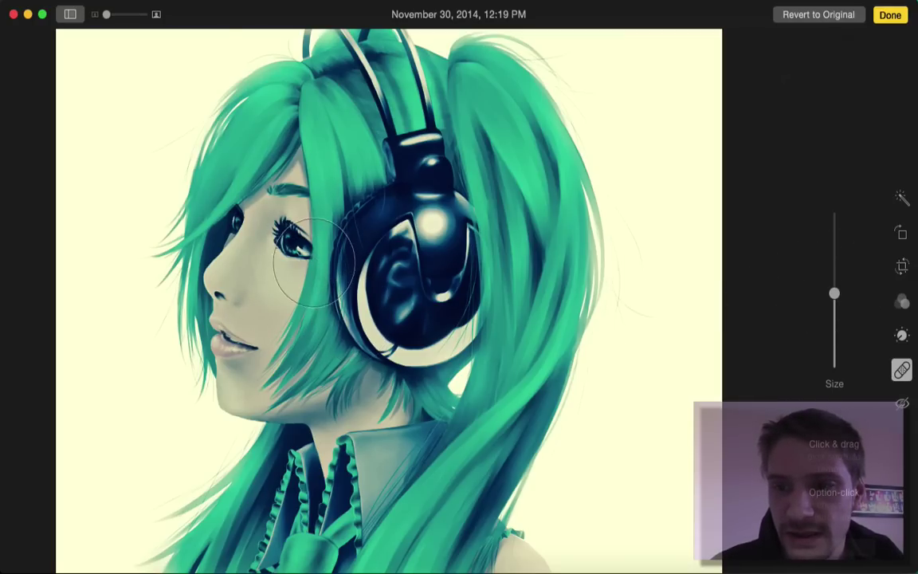
pyautogui.click(240, 274)
pyautogui.click(260, 307)
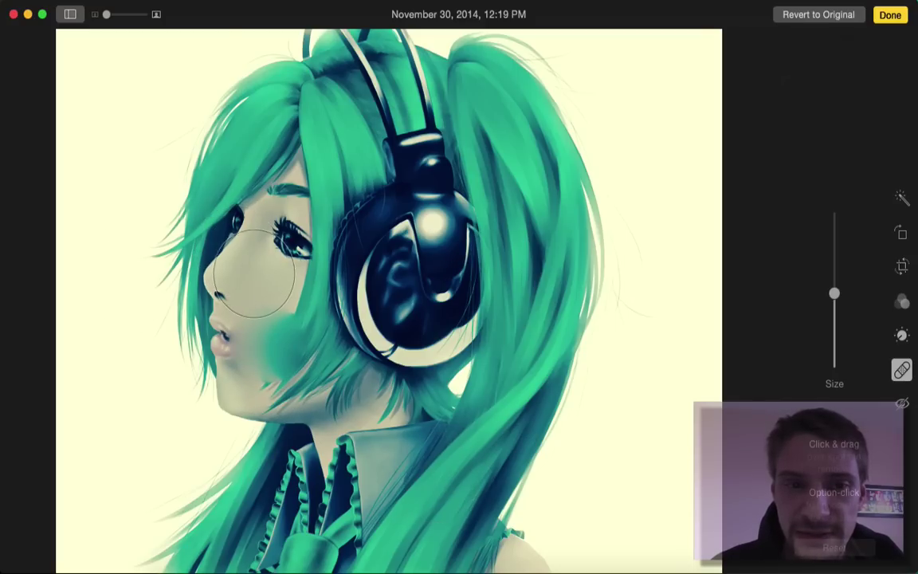
pyautogui.click(94, 0)
pyautogui.moveTo(120, 8)
pyautogui.click(154, 9)
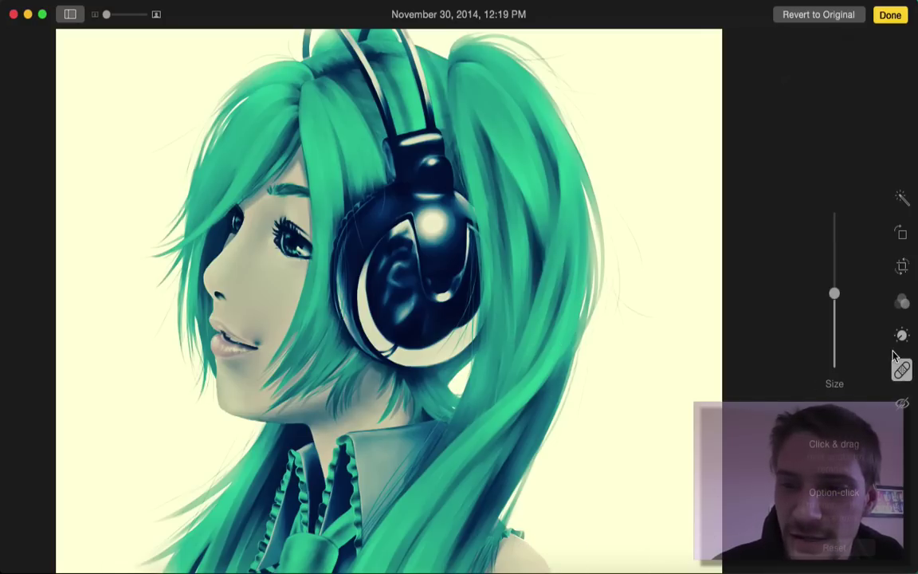
# View the Red-eye tool, and discard all edits by reverting the picture to its original and leaving edit mode
pyautogui.click(904, 404)
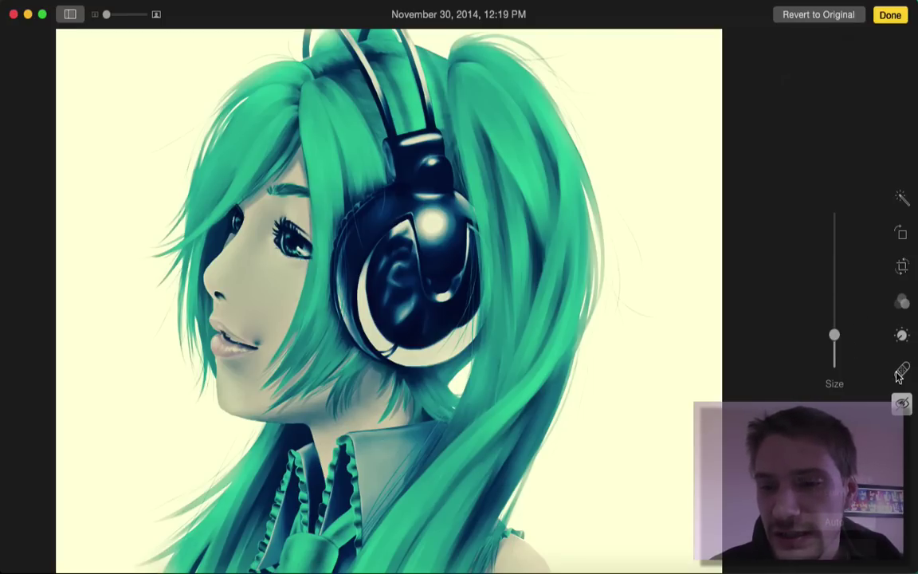
pyautogui.click(903, 403)
pyautogui.click(850, 18)
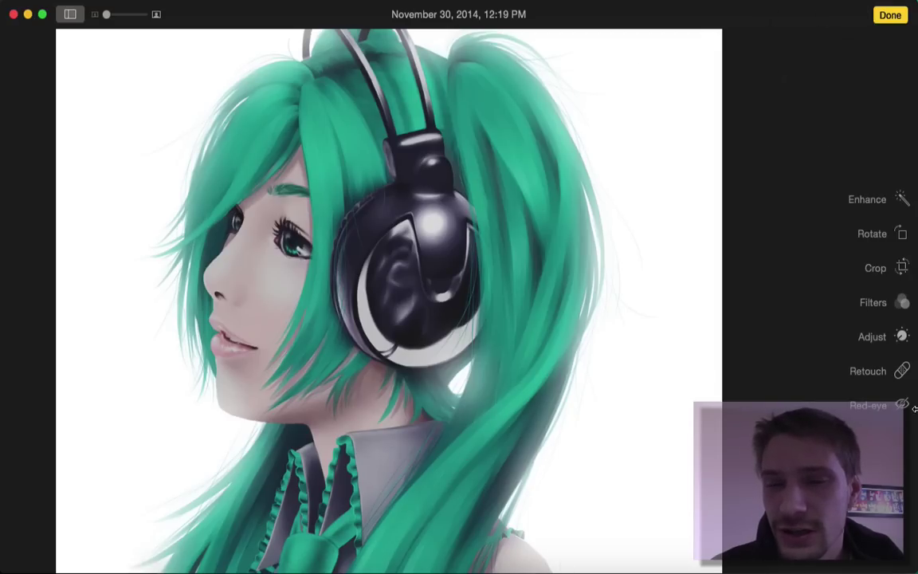
pyautogui.click(901, 17)
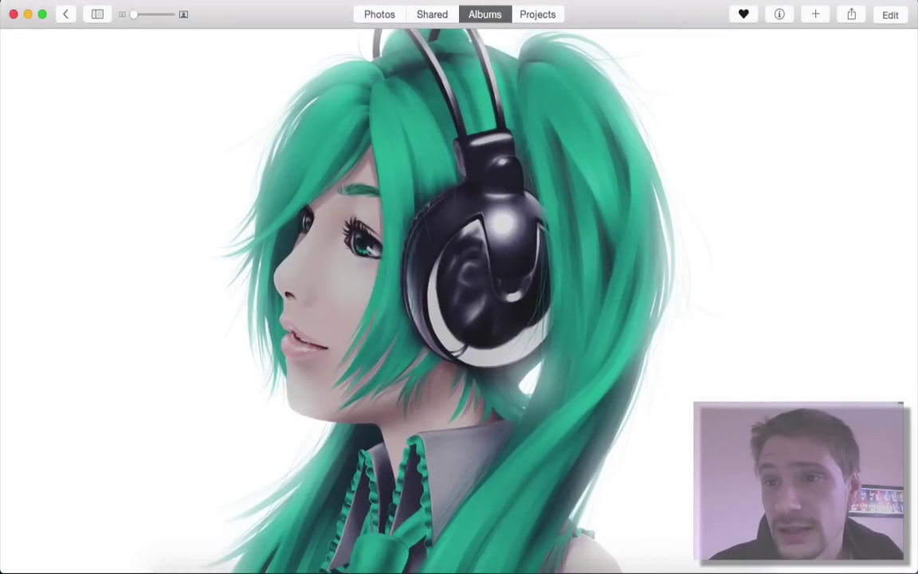
# Reopen the picture for editing and tilt it to about -13 degrees with the Crop tool
pyautogui.click(887, 14)
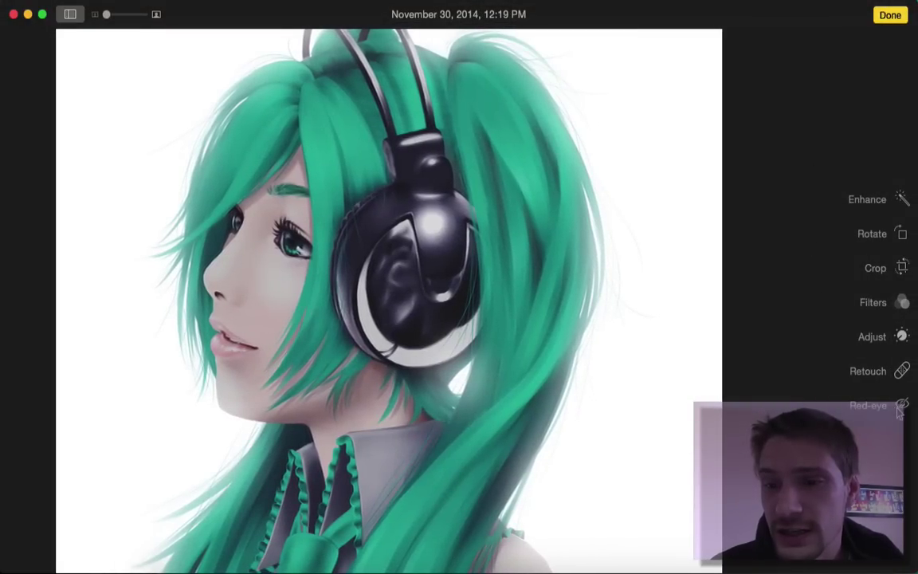
pyautogui.click(901, 268)
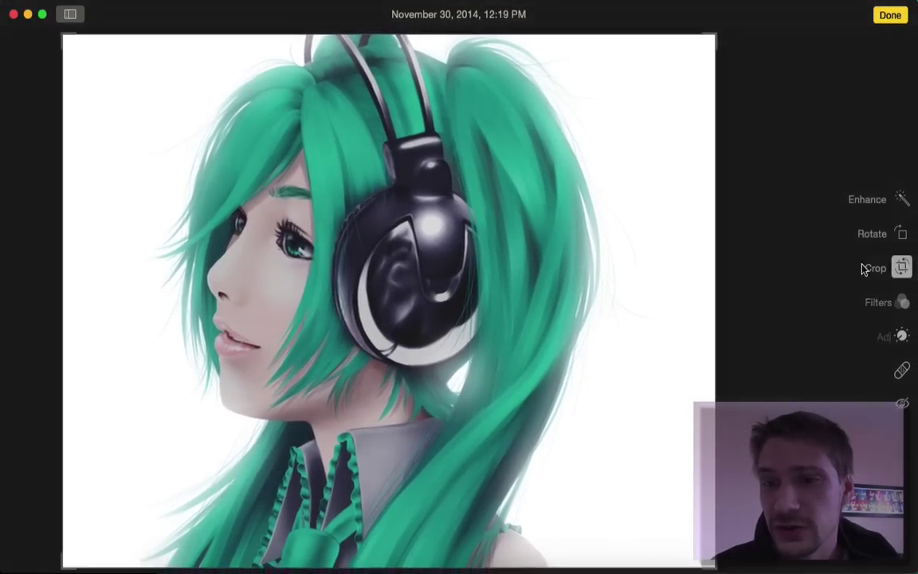
pyautogui.moveTo(727, 297); pyautogui.dragTo(528, 498)
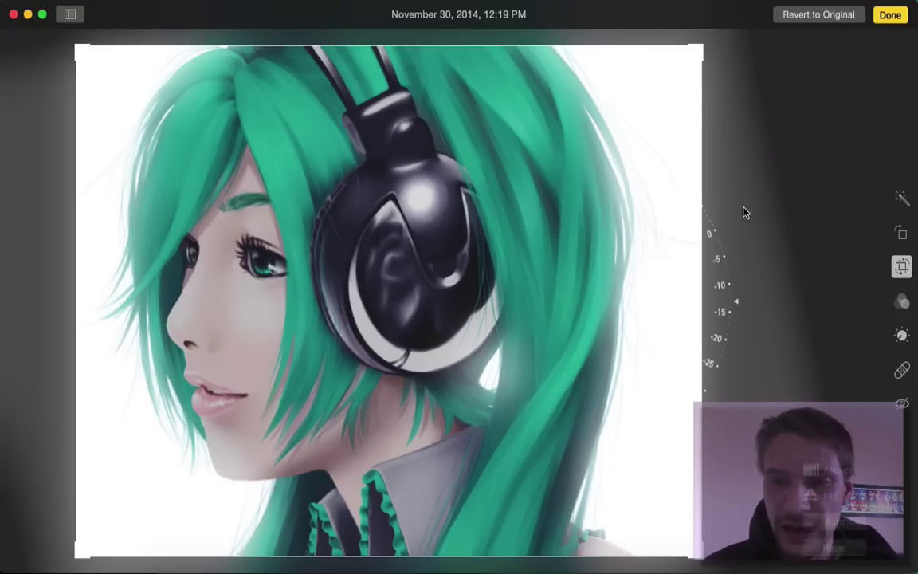
# Crop the tilted picture to a 16:9 aspect ratio, shifting the image slightly downward within the frame
pyautogui.click(808, 471)
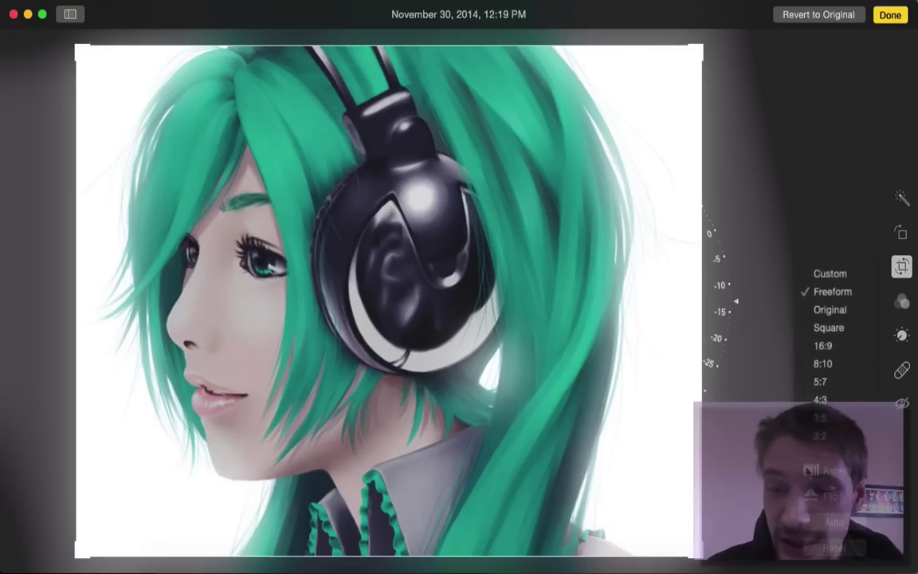
pyautogui.click(826, 351)
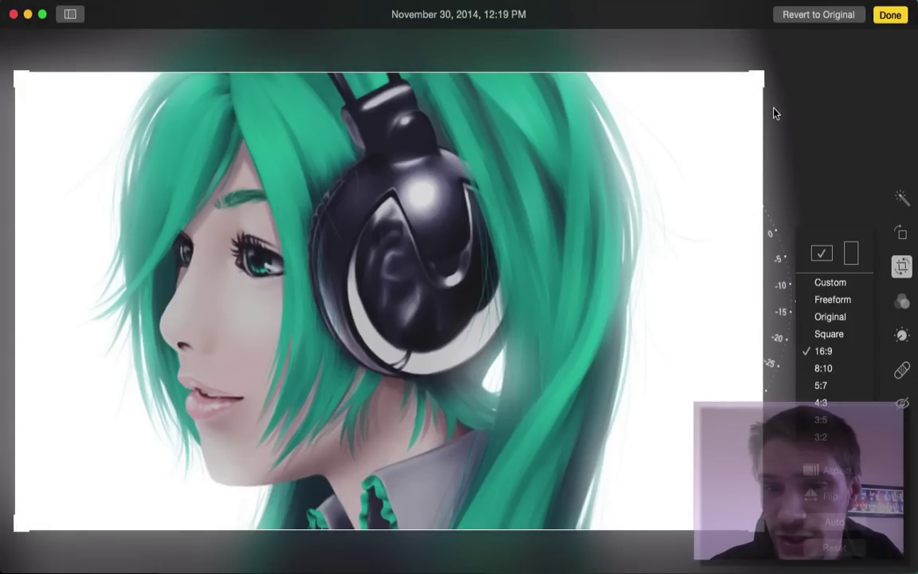
pyautogui.click(309, 312)
pyautogui.moveTo(309, 311); pyautogui.dragTo(332, 344)
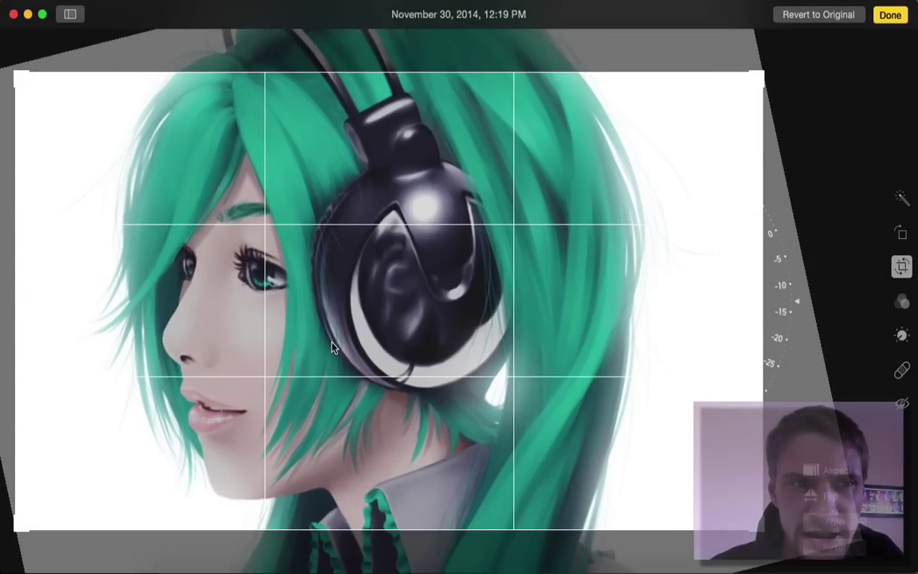
pyautogui.press('Return')
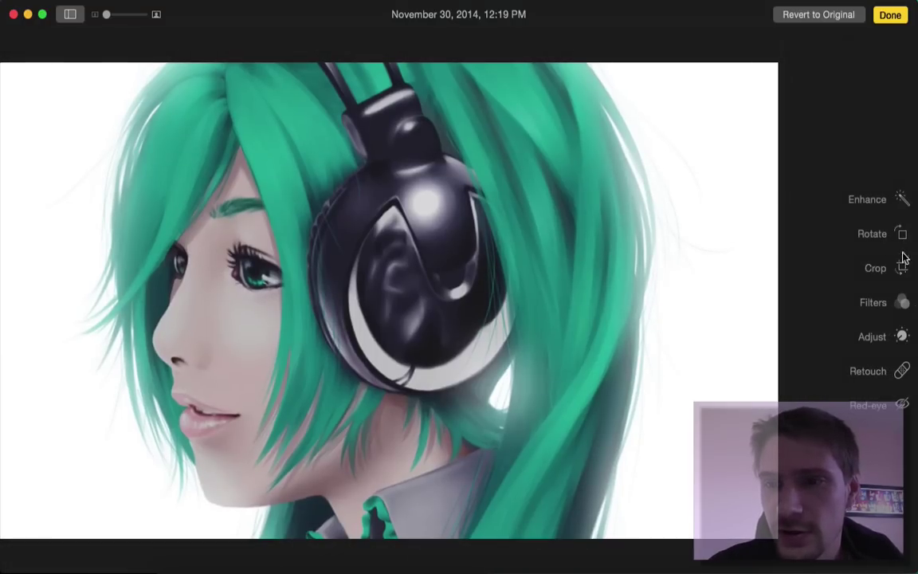
# Step through the photo filters and apply the Transfer filter to the cropped picture
pyautogui.click(903, 301)
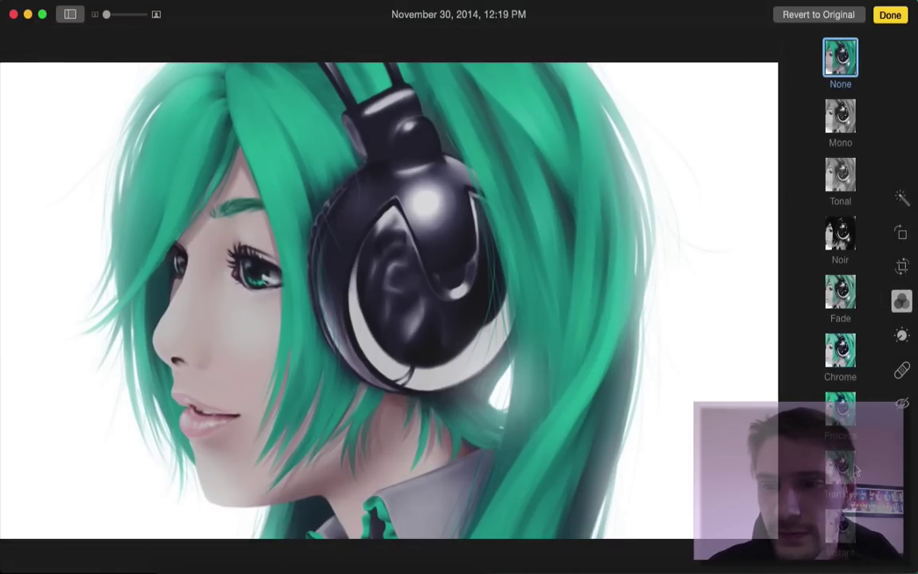
pyautogui.press('Down')
pyautogui.press('Down')
pyautogui.press('Down')
pyautogui.press('Down')
pyautogui.press('Down')
pyautogui.press('Down')
pyautogui.press('Down')
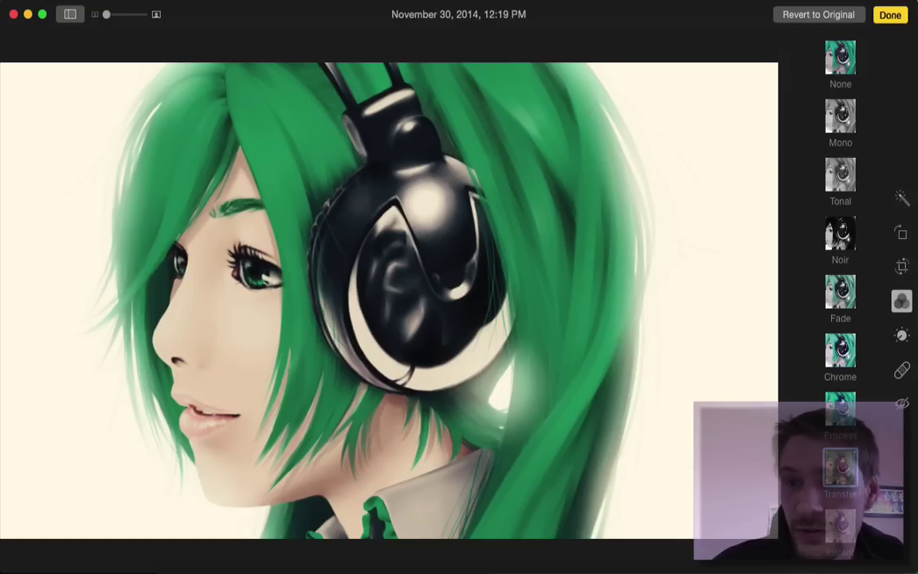
# Raise the Light adjustment, reduce the Color adjustment, and try Black & White before switching it off
pyautogui.click(903, 335)
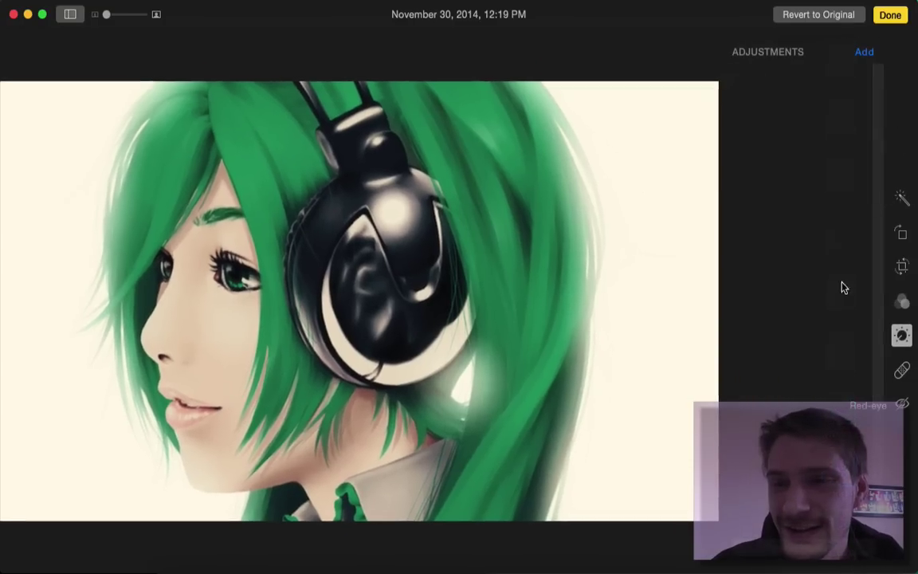
pyautogui.moveTo(816, 94); pyautogui.dragTo(840, 106)
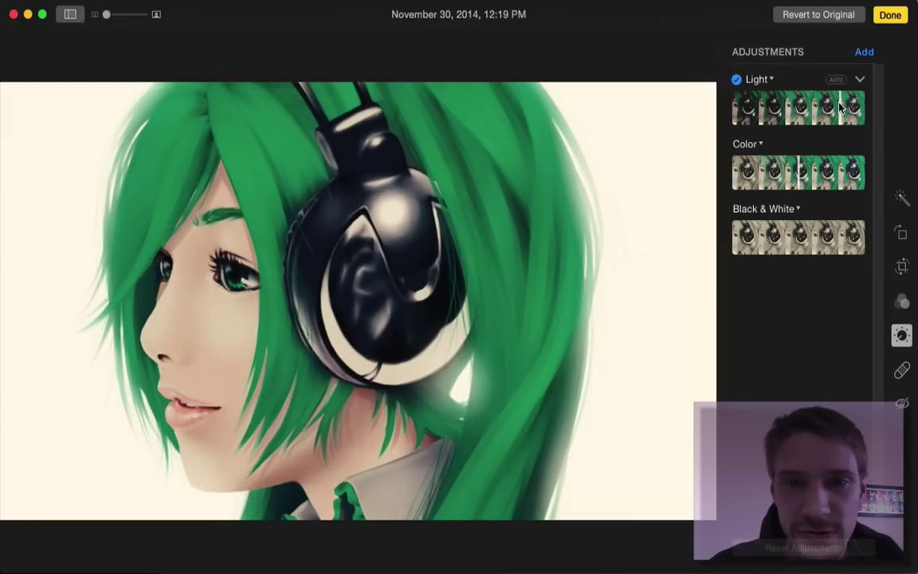
pyautogui.click(795, 182)
pyautogui.moveTo(795, 182)
pyautogui.mouseDown()
pyautogui.moveTo(709, 241)
pyautogui.moveTo(784, 233)
pyautogui.moveTo(857, 240)
pyautogui.moveTo(866, 250)
pyautogui.moveTo(772, 215)
pyautogui.moveTo(786, 239)
pyautogui.moveTo(777, 239)
pyautogui.mouseUp()
pyautogui.click(794, 242)
pyautogui.click(736, 209)
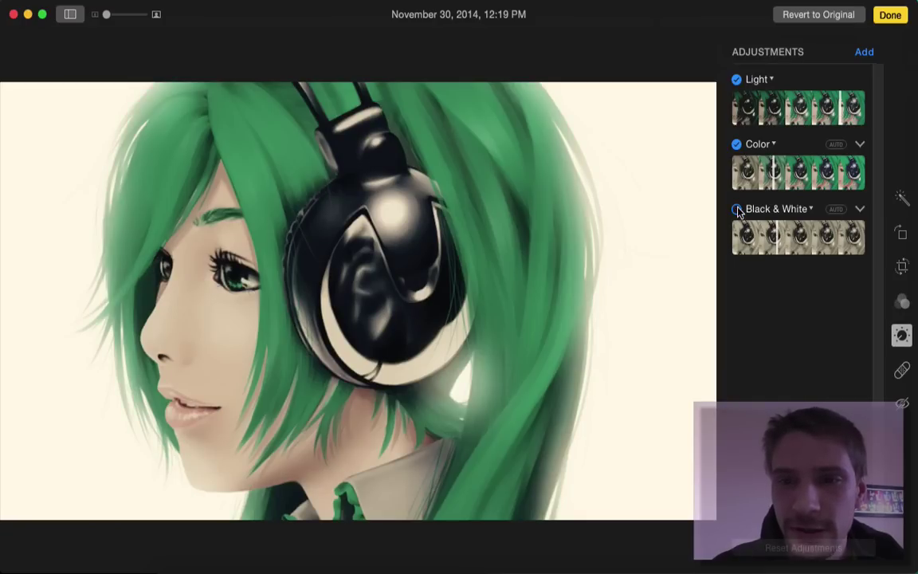
# Show the Histogram and add a Definition adjustment with its amount set to 0.88
pyautogui.click(865, 52)
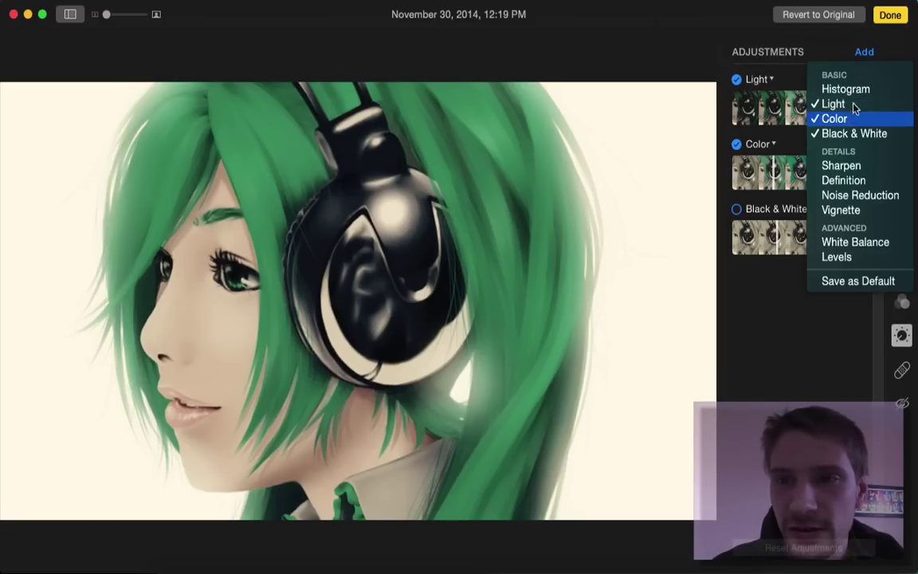
pyautogui.click(839, 88)
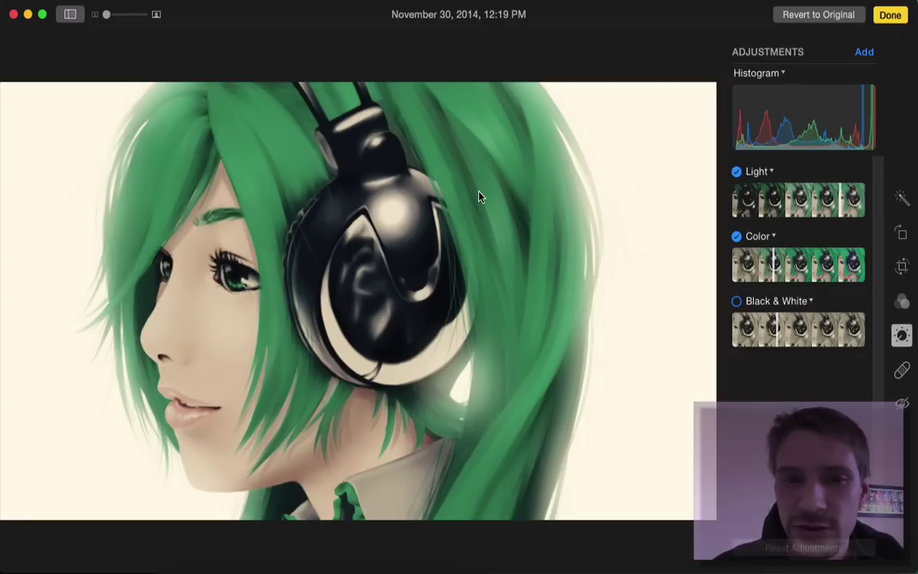
pyautogui.click(865, 52)
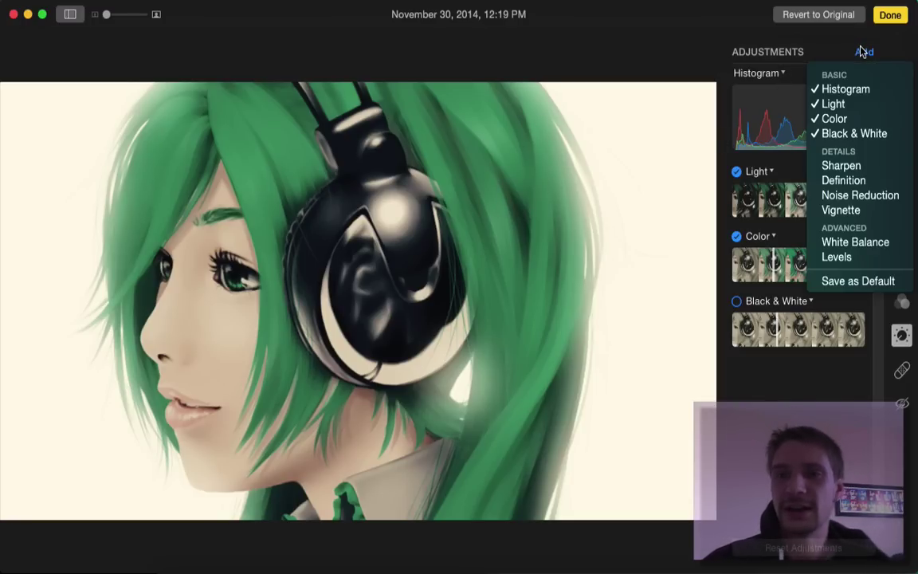
pyautogui.click(844, 180)
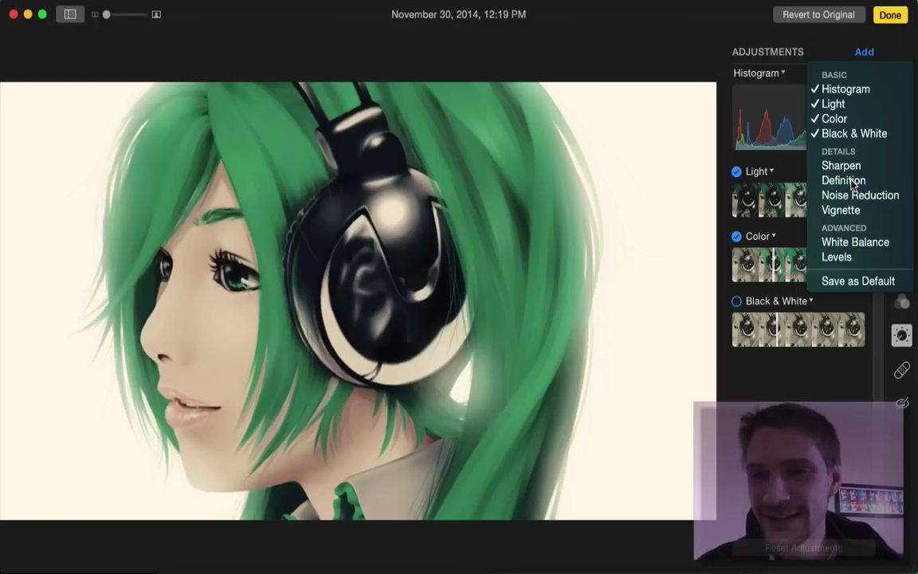
pyautogui.moveTo(749, 391); pyautogui.dragTo(851, 401)
# Add a Vignette with a radius of 0.81 and softness raised to about the middle, and finish editing the picture
pyautogui.click(867, 54)
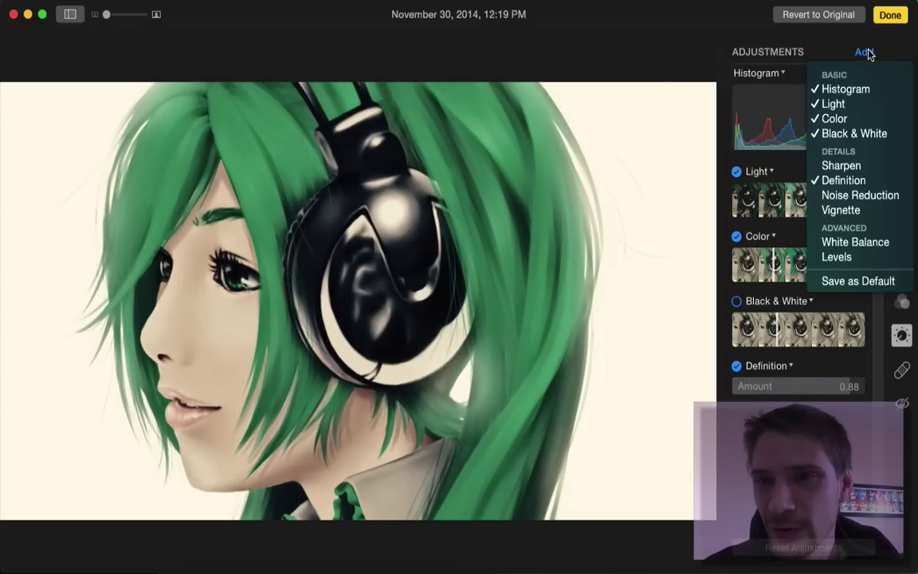
pyautogui.click(838, 209)
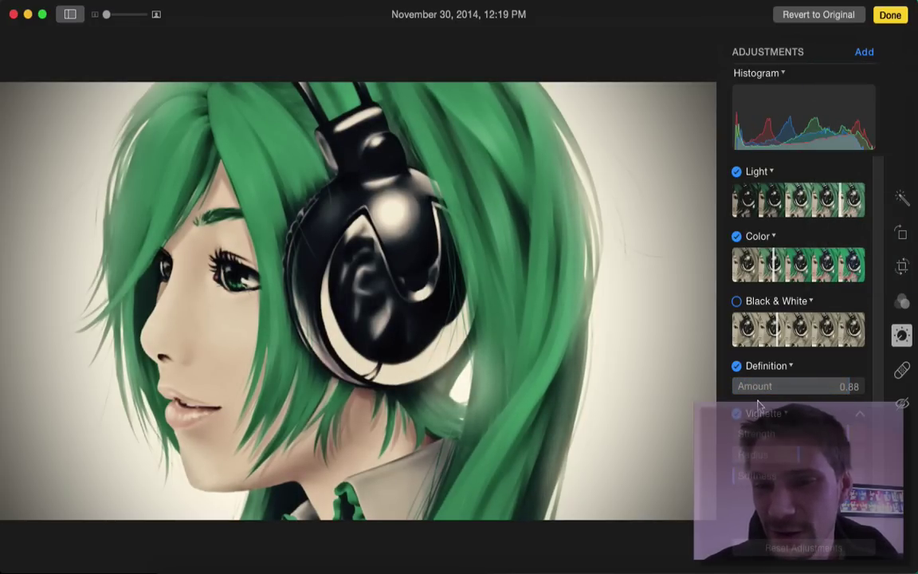
pyautogui.moveTo(797, 444); pyautogui.dragTo(805, 476)
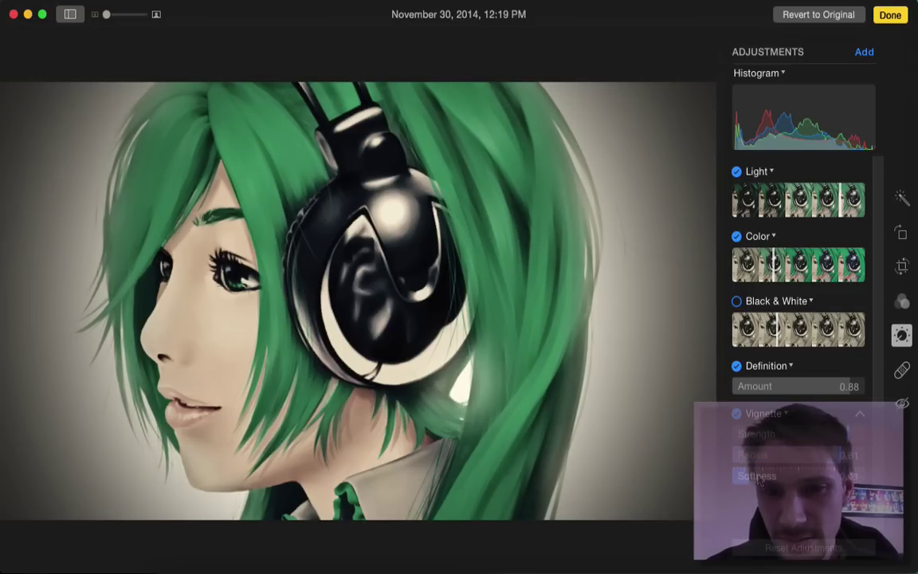
pyautogui.moveTo(745, 479); pyautogui.dragTo(773, 485)
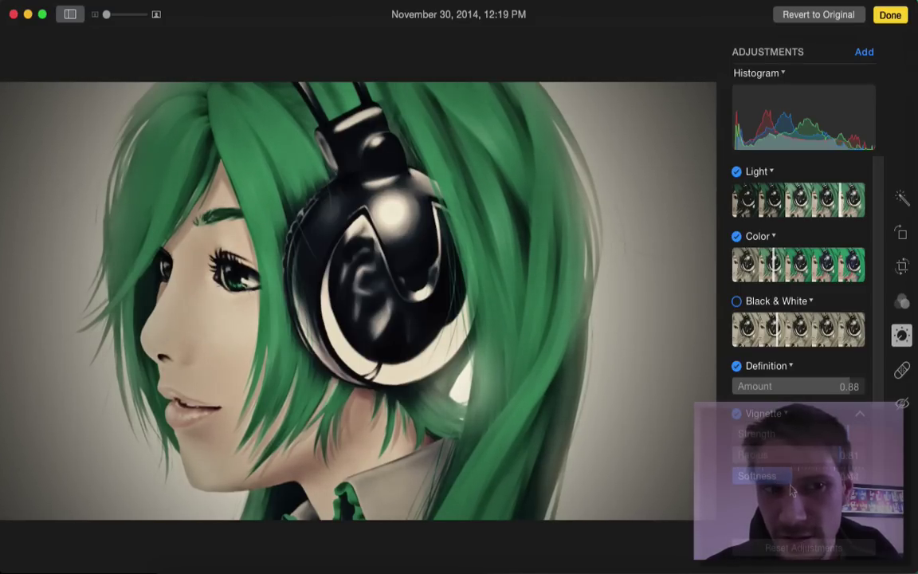
pyautogui.moveTo(797, 492); pyautogui.dragTo(797, 491)
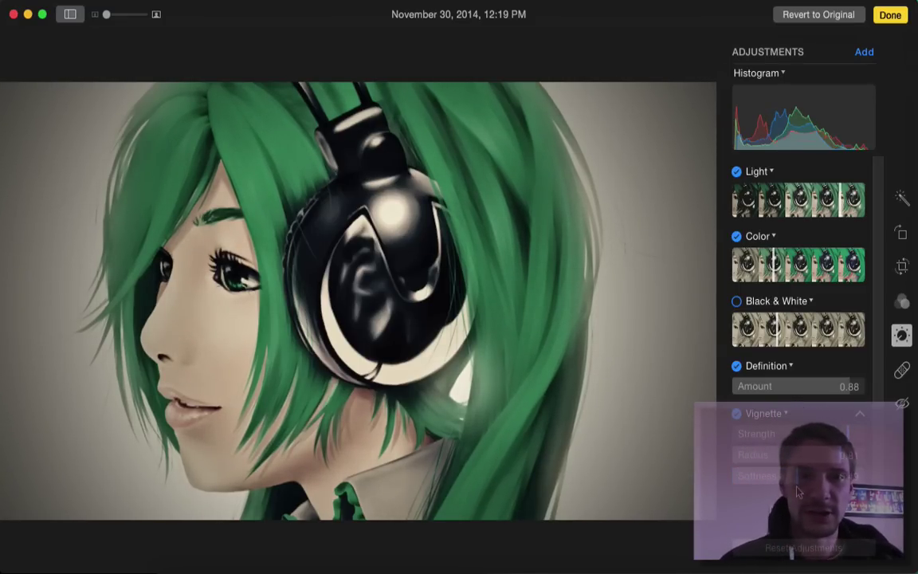
pyautogui.click(890, 15)
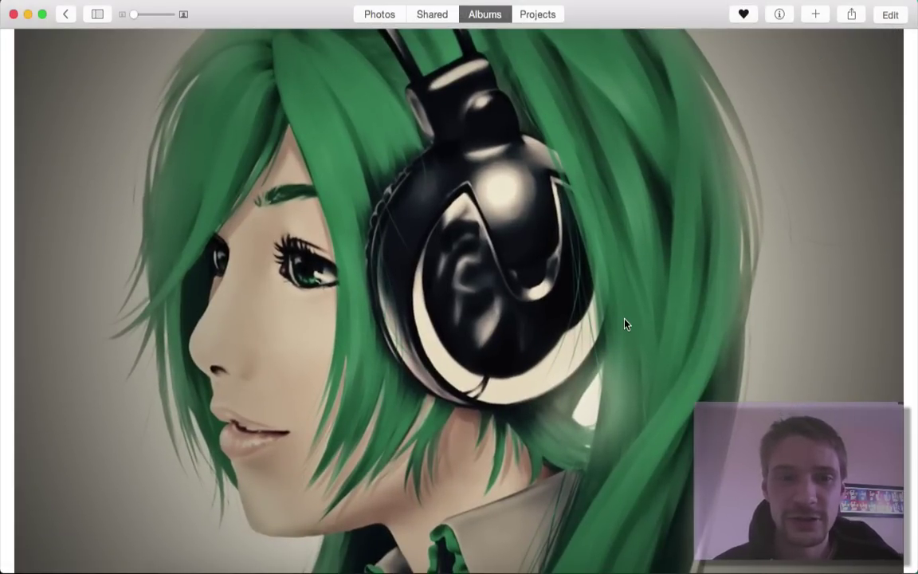